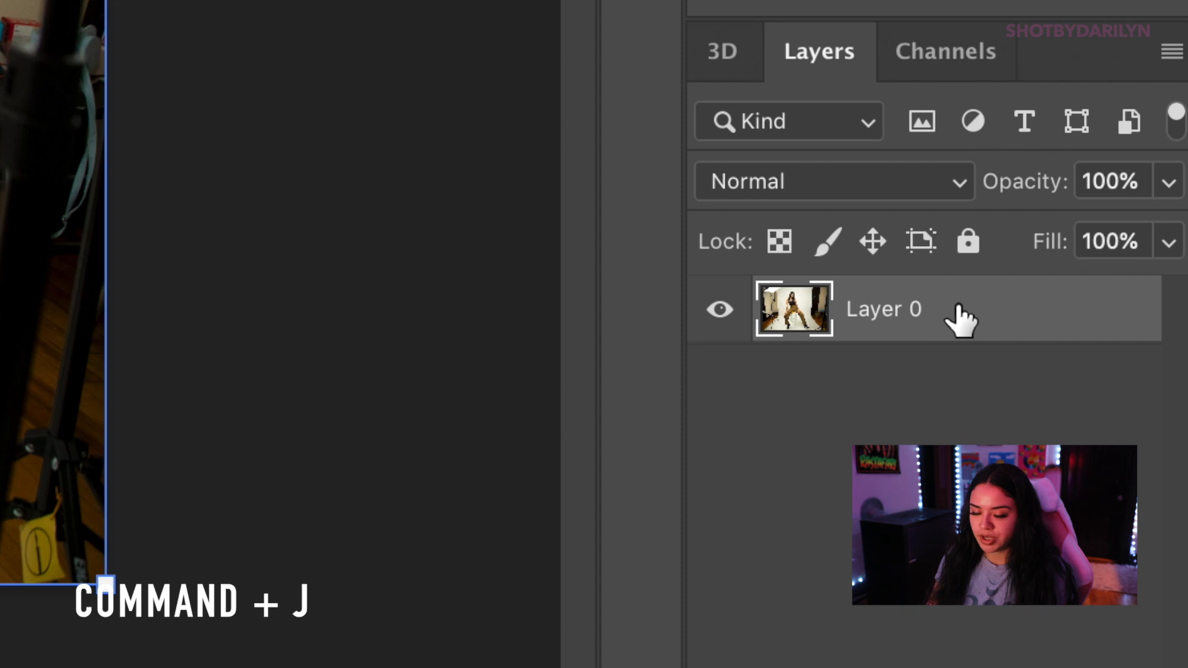
Step: Duplicate Layer 0 and draw a loose lasso selection, about 3070 by 4250 px, around the model and stool
key("super+j")
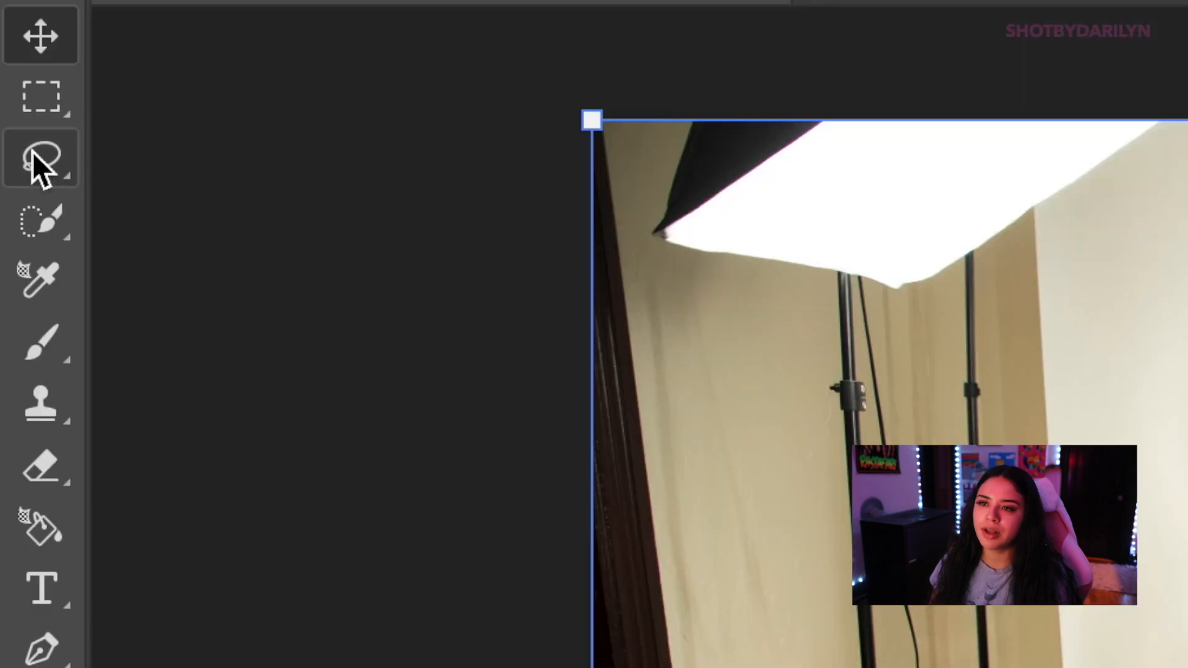
left_click(23, 158)
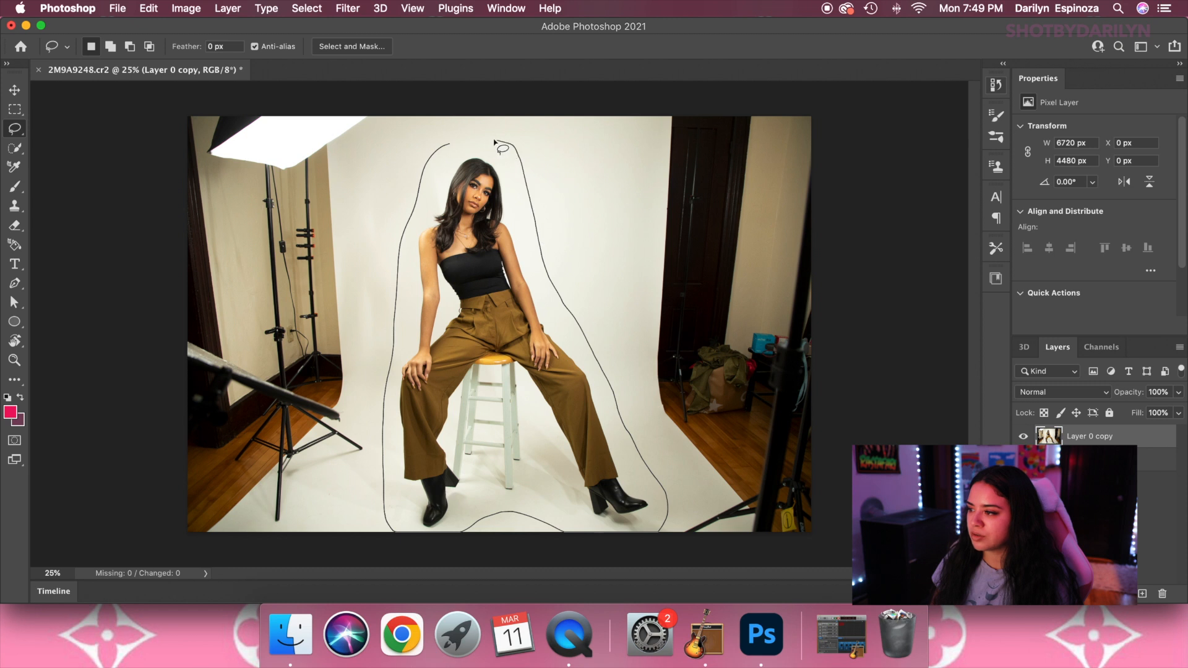
left_click_drag(451, 143, 453, 146)
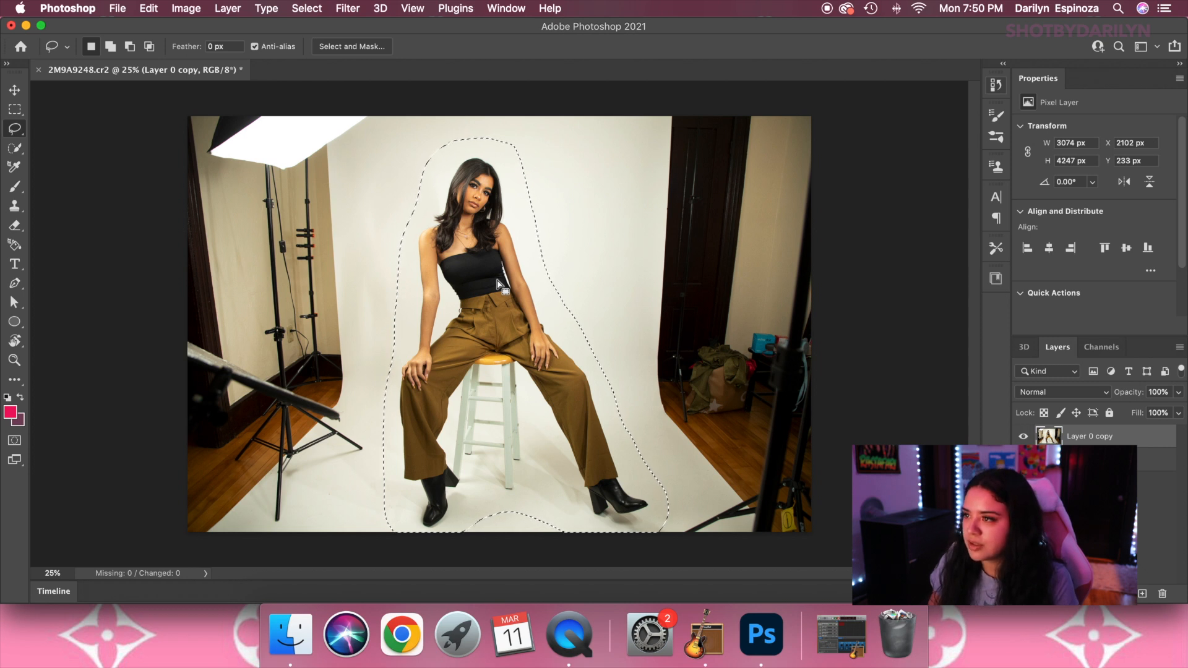
Step: Invert the selection around the model and fill the surrounding area with Content-Aware contents
right_click(481, 275)
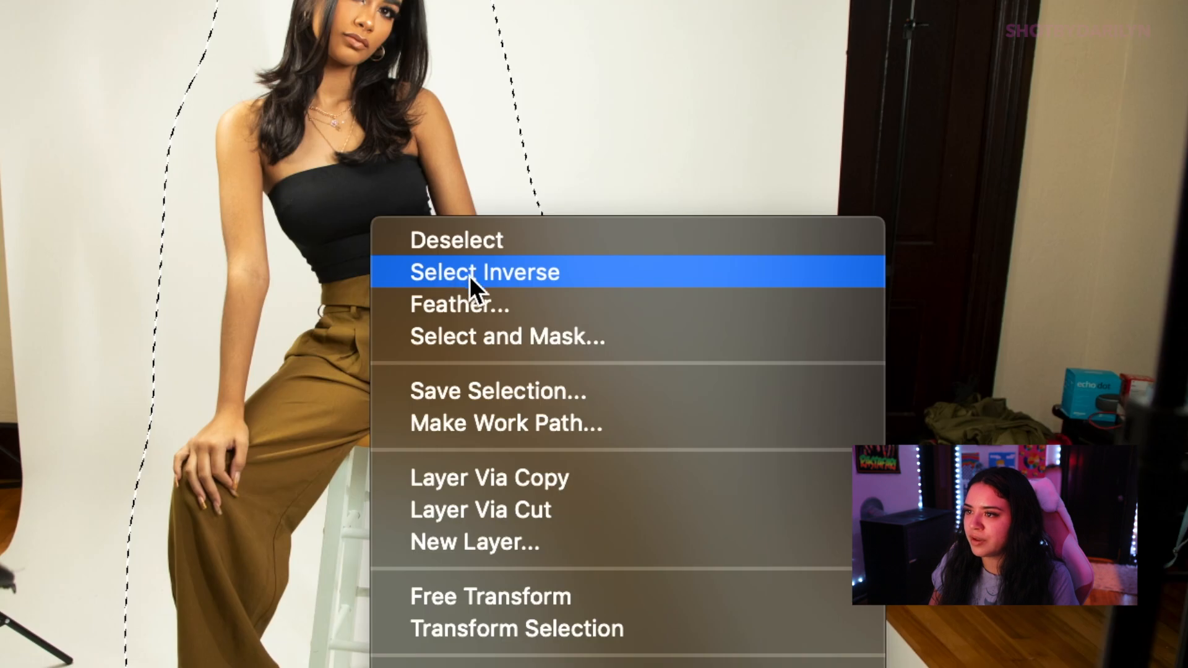
left_click(489, 276)
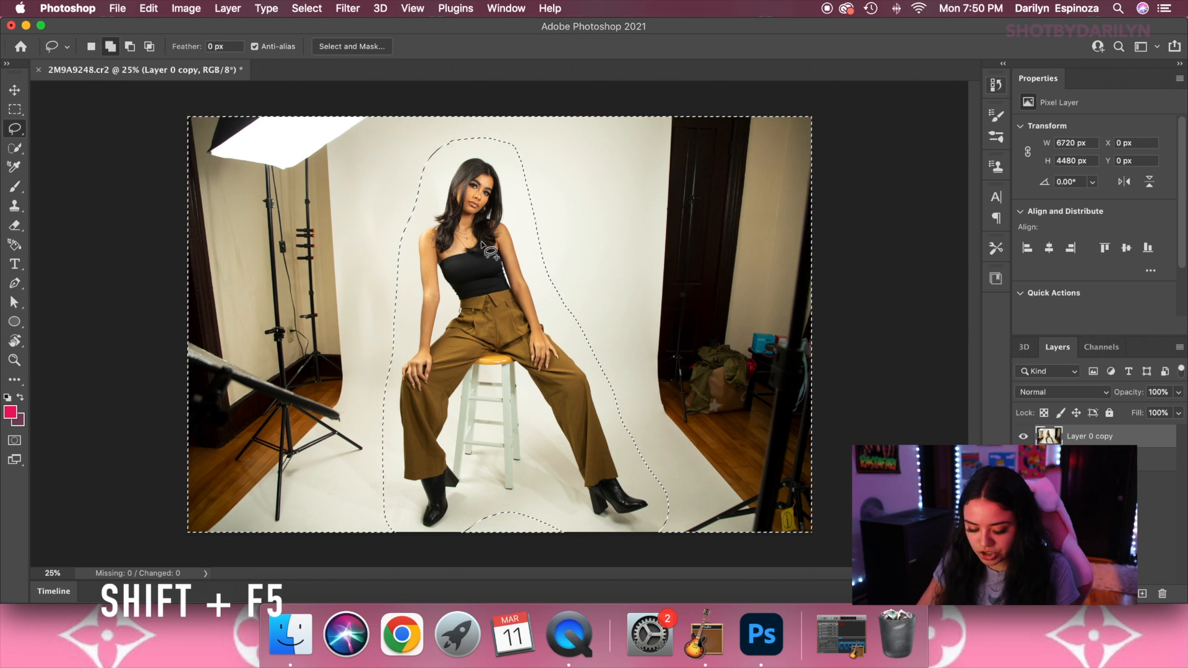
key("shift+F5")
left_click(563, 173)
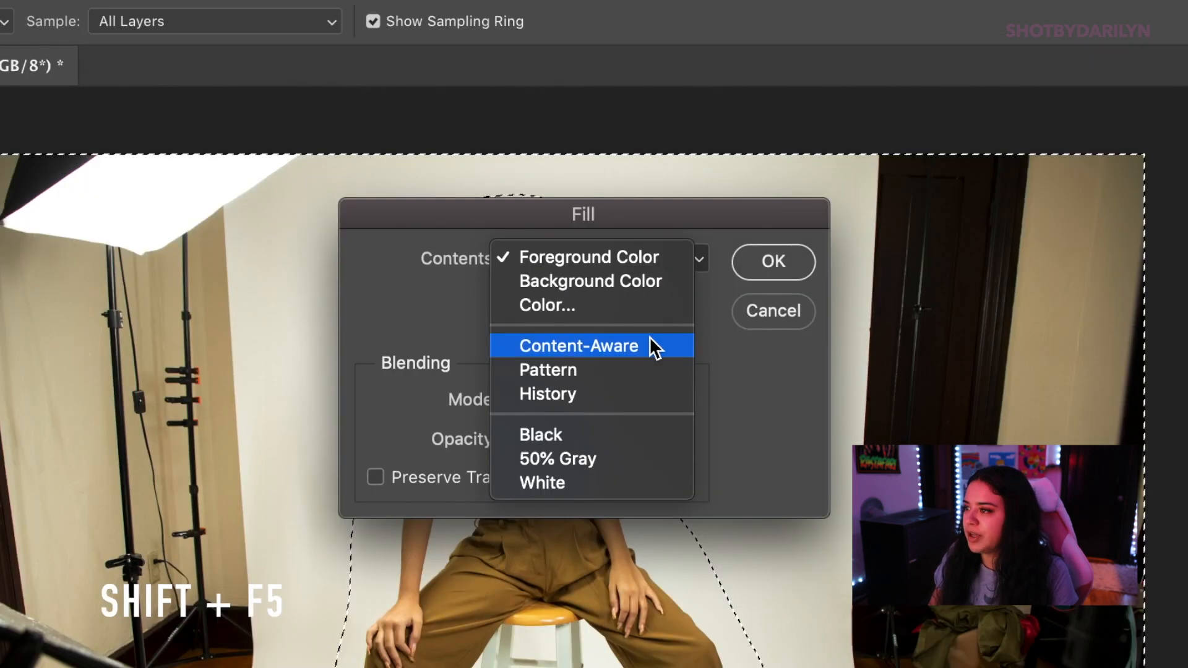
left_click(648, 345)
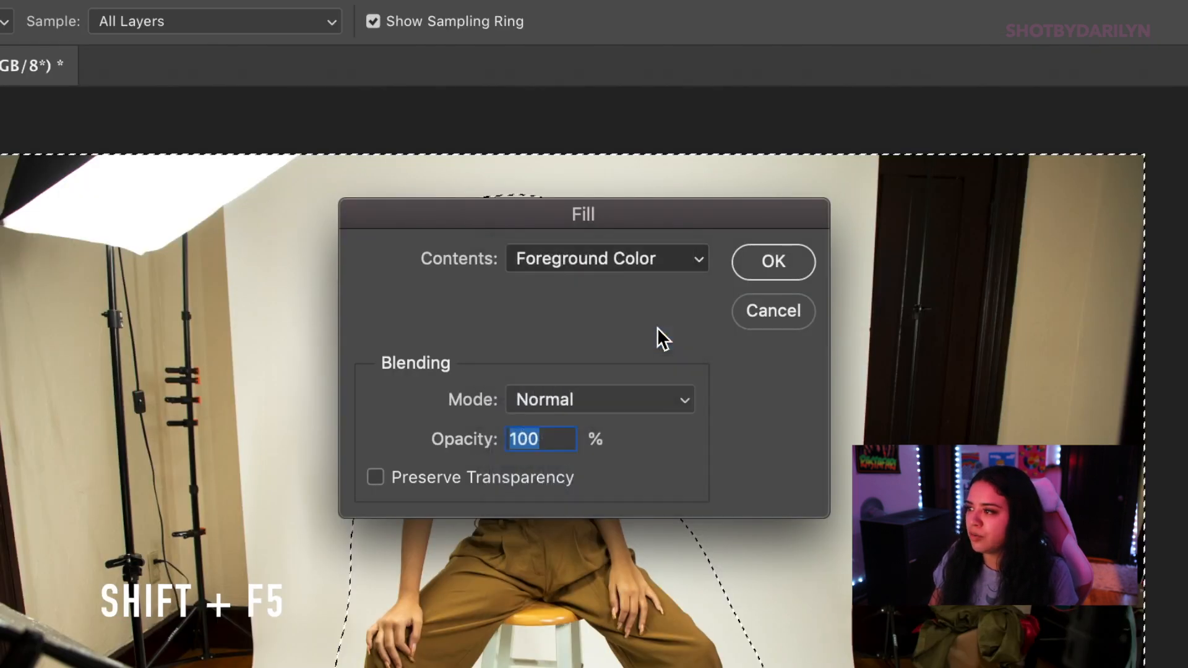
left_click(773, 261)
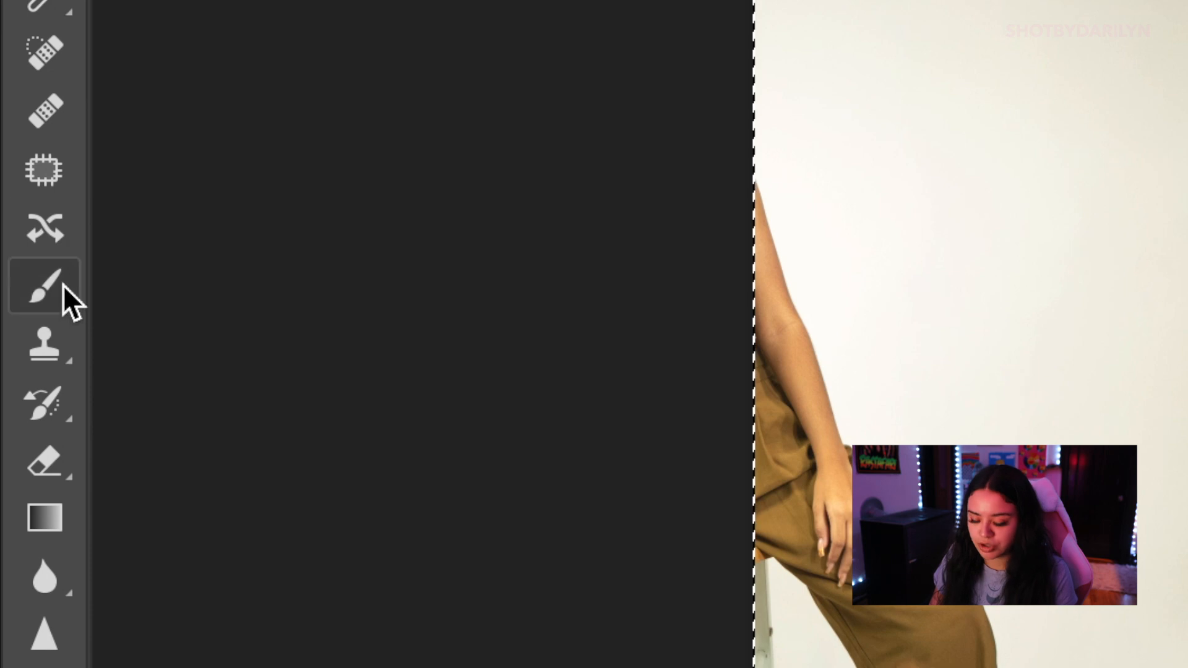
Step: Brush a sampled backdrop colour over the duplicated legs and stool in the selected left side of the photo, and deselect
right_click(64, 286)
left_click(220, 285)
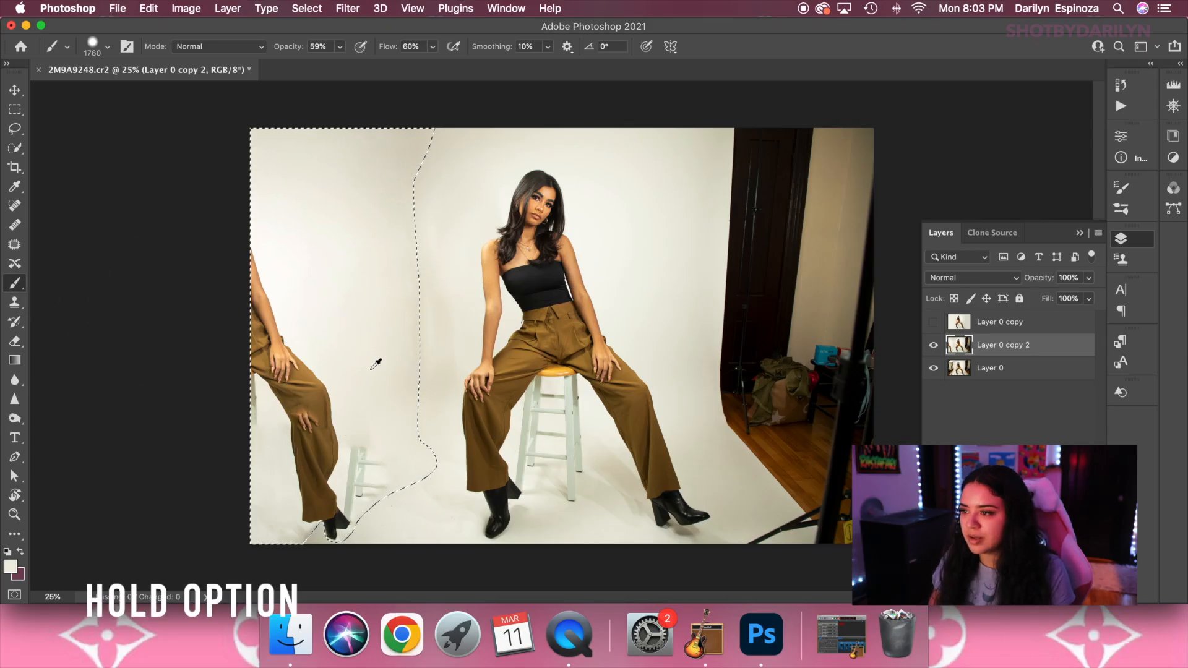
left_click(378, 360, "alt")
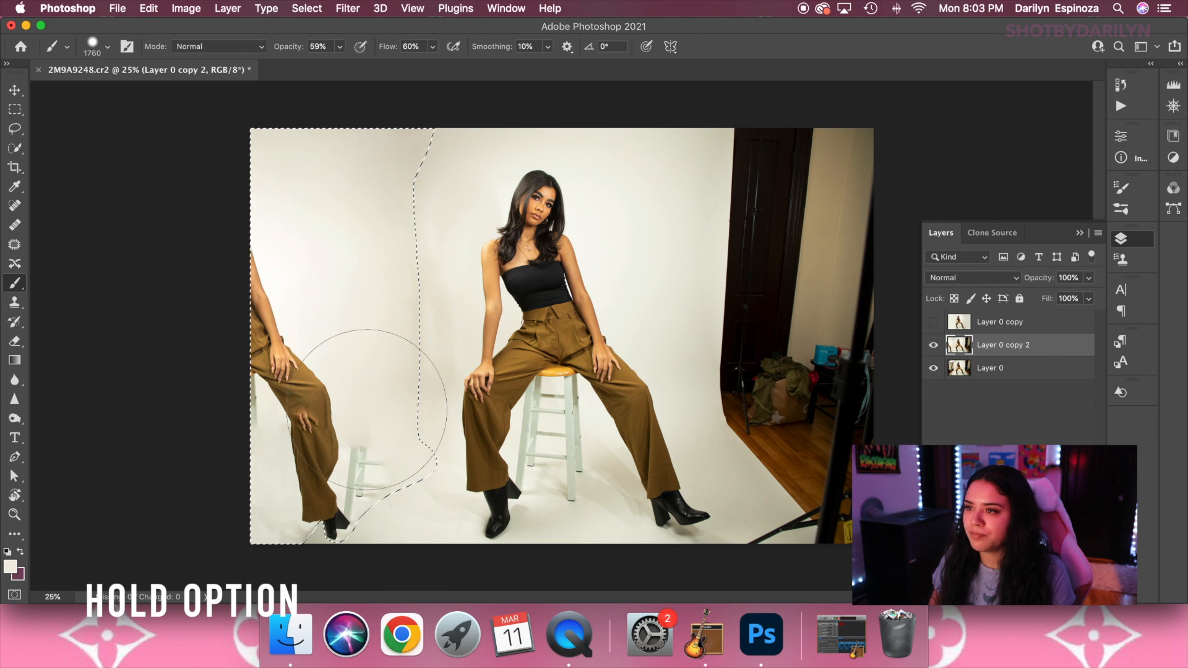
mouse_move(334, 405)
left_mouse_down()
mouse_move(305, 451)
mouse_move(277, 304)
mouse_move(289, 210)
mouse_move(274, 316)
mouse_move(233, 239)
mouse_move(313, 456)
mouse_move(348, 441)
mouse_move(334, 433)
mouse_move(324, 504)
left_mouse_up()
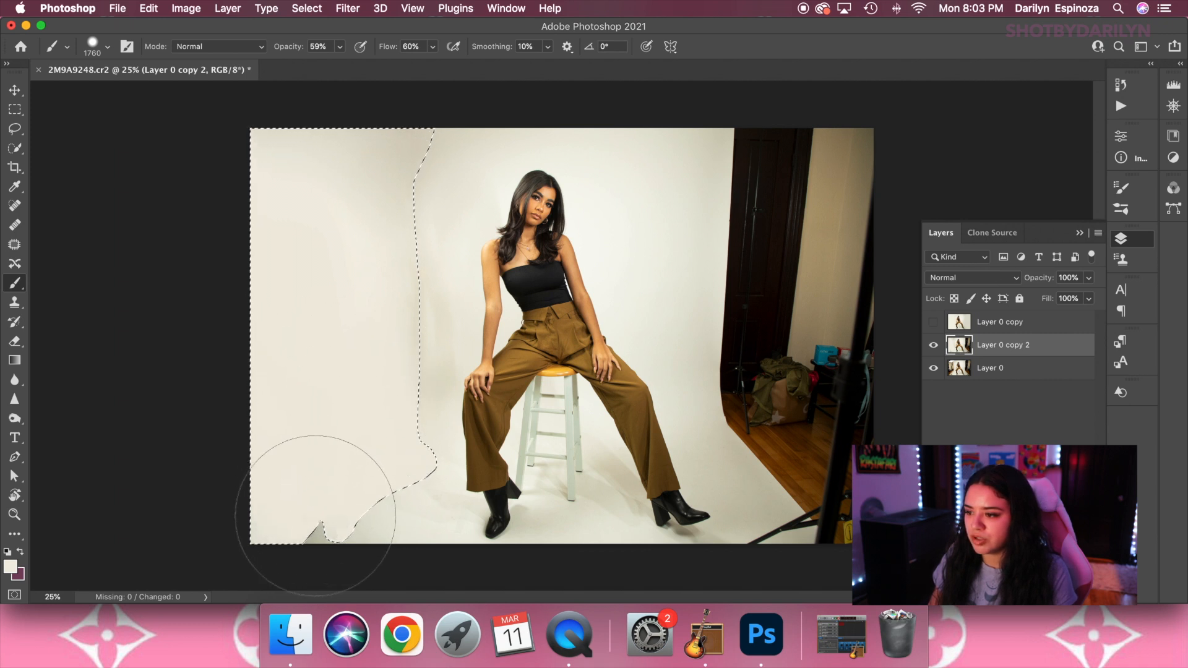
left_click(313, 18)
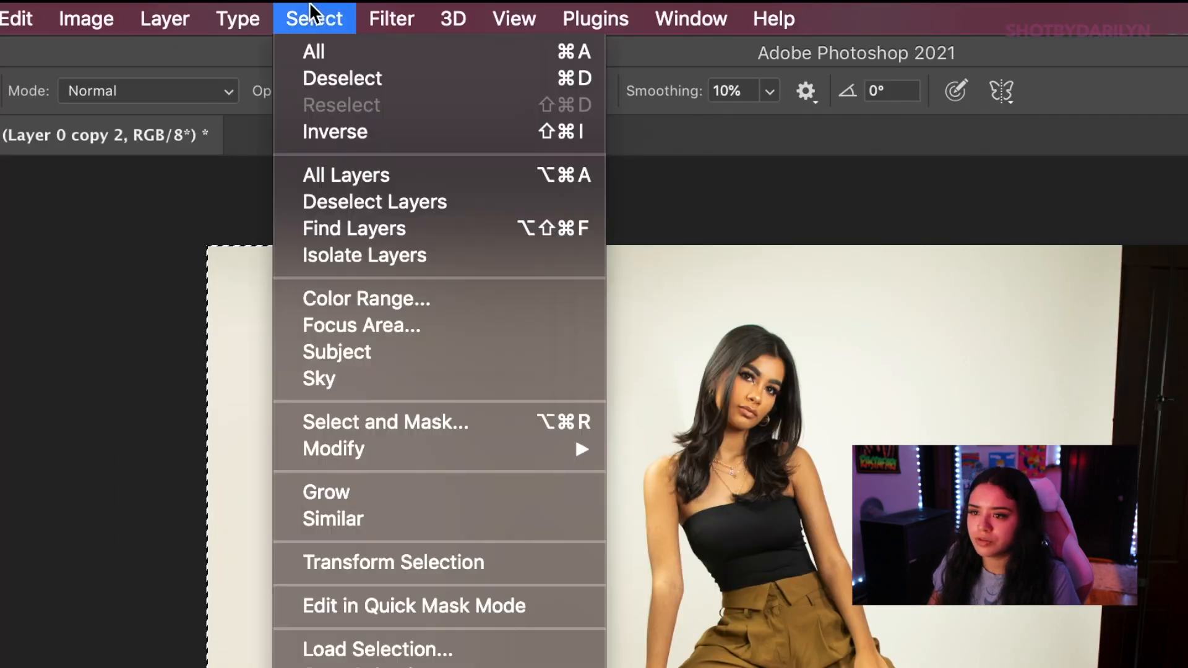
left_click(336, 77)
Step: Patch the grey leftover spot at the photo's lower-left edge with clean backdrop and deselect
left_click(39, 315)
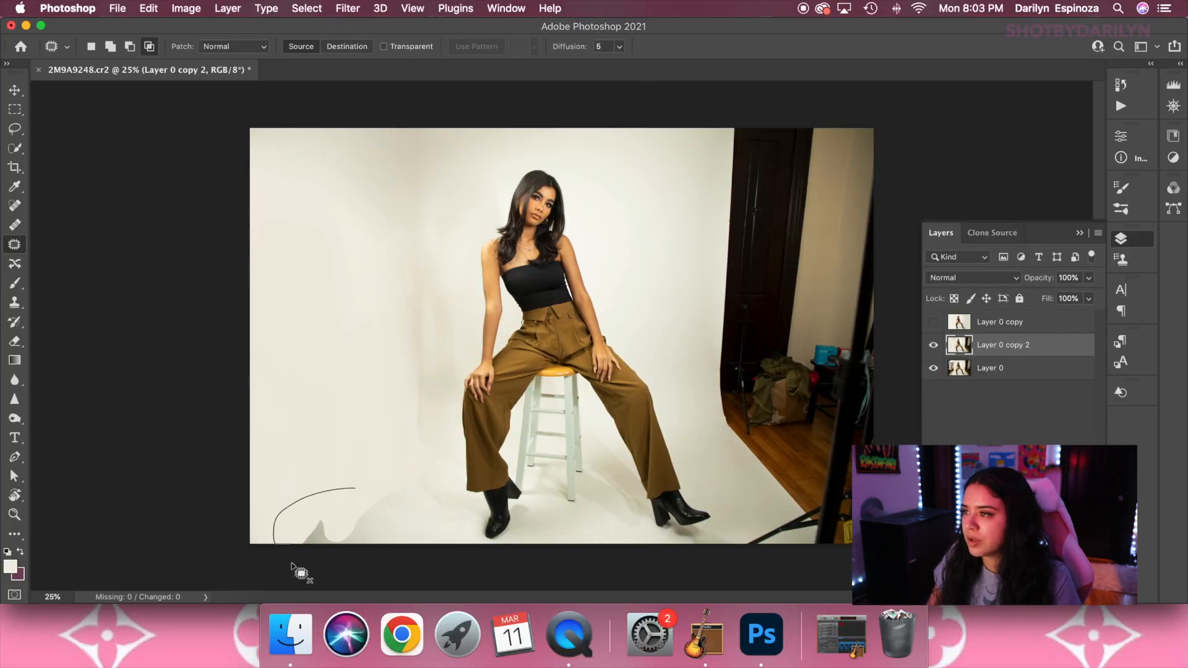
mouse_move(292, 564)
left_mouse_down()
mouse_move(416, 560)
mouse_move(403, 467)
mouse_move(391, 459)
left_mouse_up()
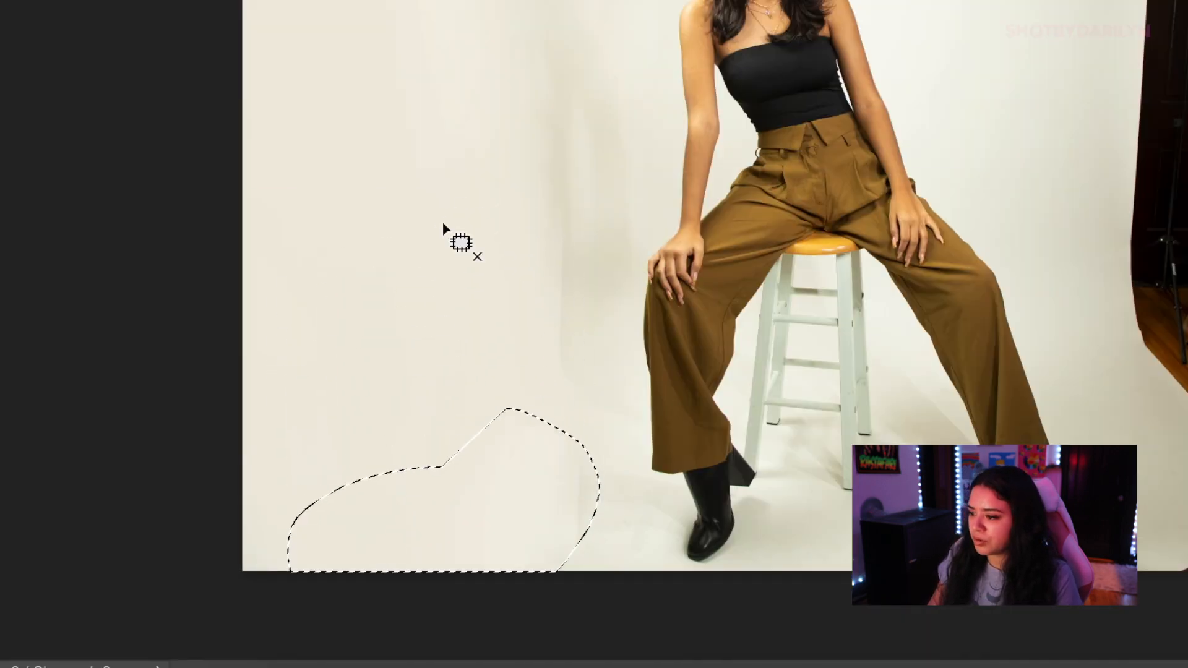
key("super+d")
Step: Patch the visible vertical seam in the backdrop to the left of the model with clean backdrop
mouse_move(437, 536)
left_mouse_down()
mouse_move(452, 498)
mouse_move(429, 462)
left_mouse_up()
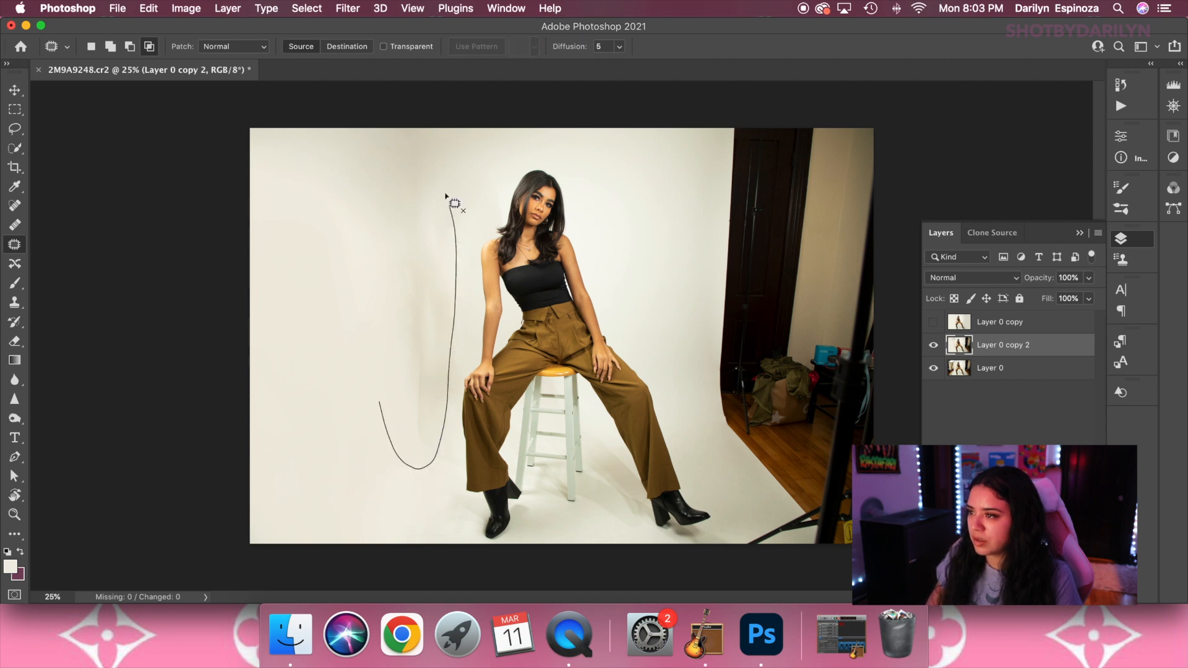
mouse_move(370, 318)
left_mouse_down()
mouse_move(379, 406)
mouse_move(347, 406)
mouse_move(318, 440)
left_mouse_up()
key("super+d")
left_click_drag(462, 341, 451, 359)
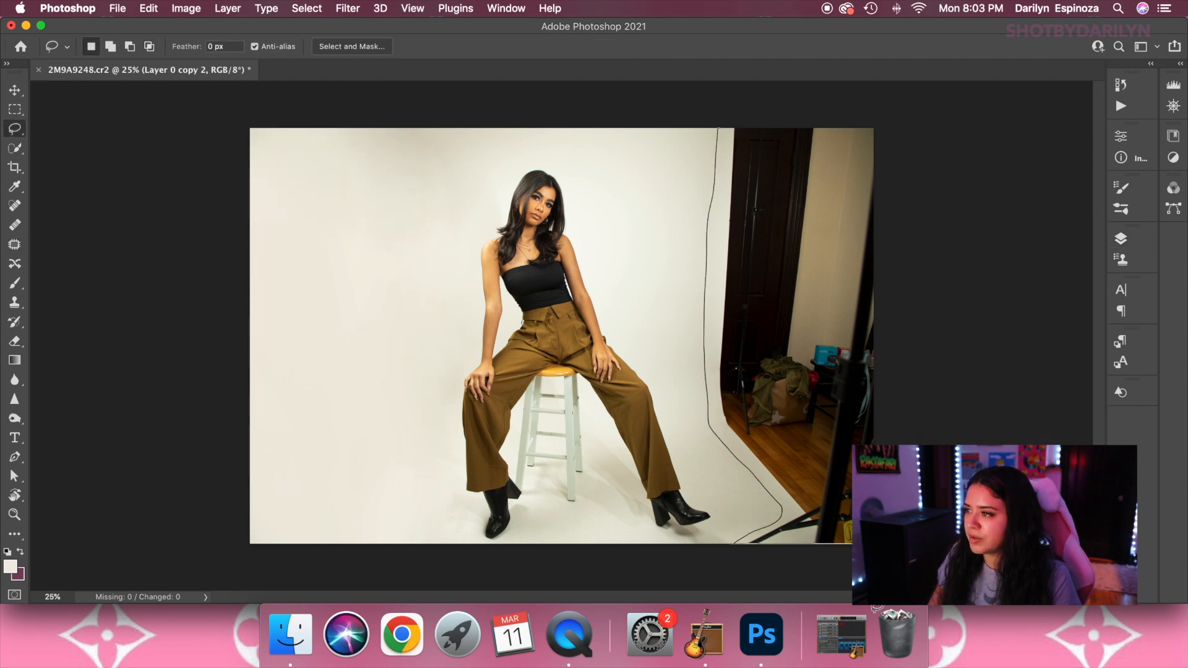
Step: Lasso the door, floor and clutter along the photo's right side and fill the selection with Content-Aware contents
mouse_move(875, 608)
left_mouse_down()
mouse_move(934, 336)
mouse_move(932, 96)
mouse_move(719, 73)
left_mouse_up()
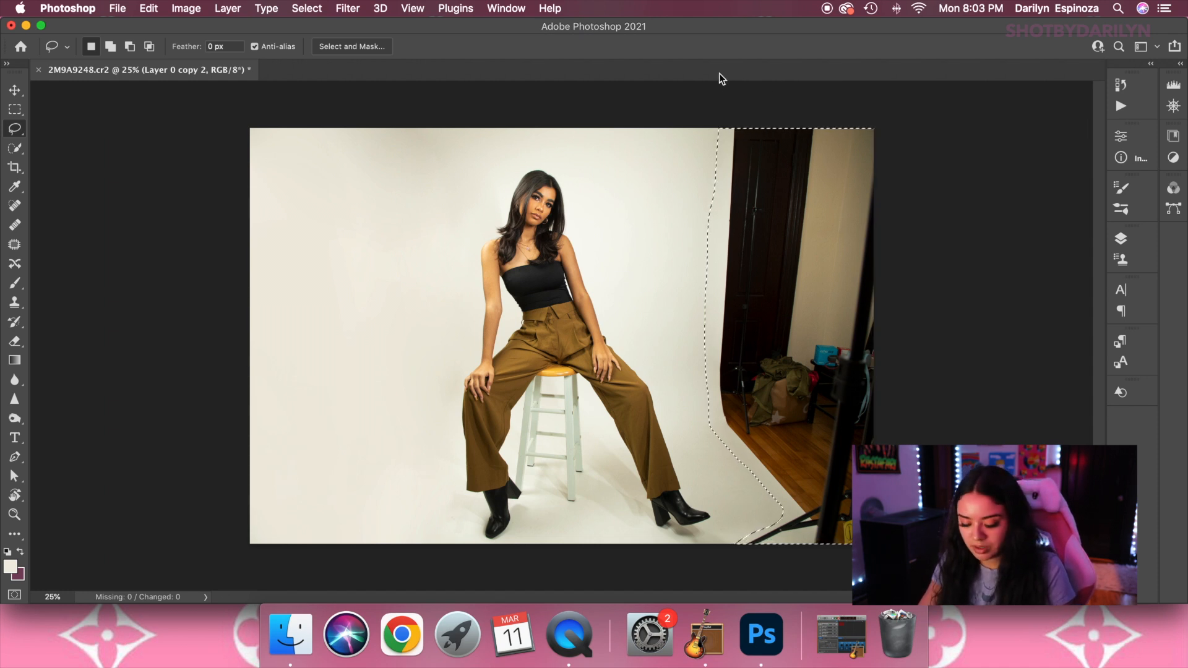
key("v")
key("shift+F5")
key("Return")
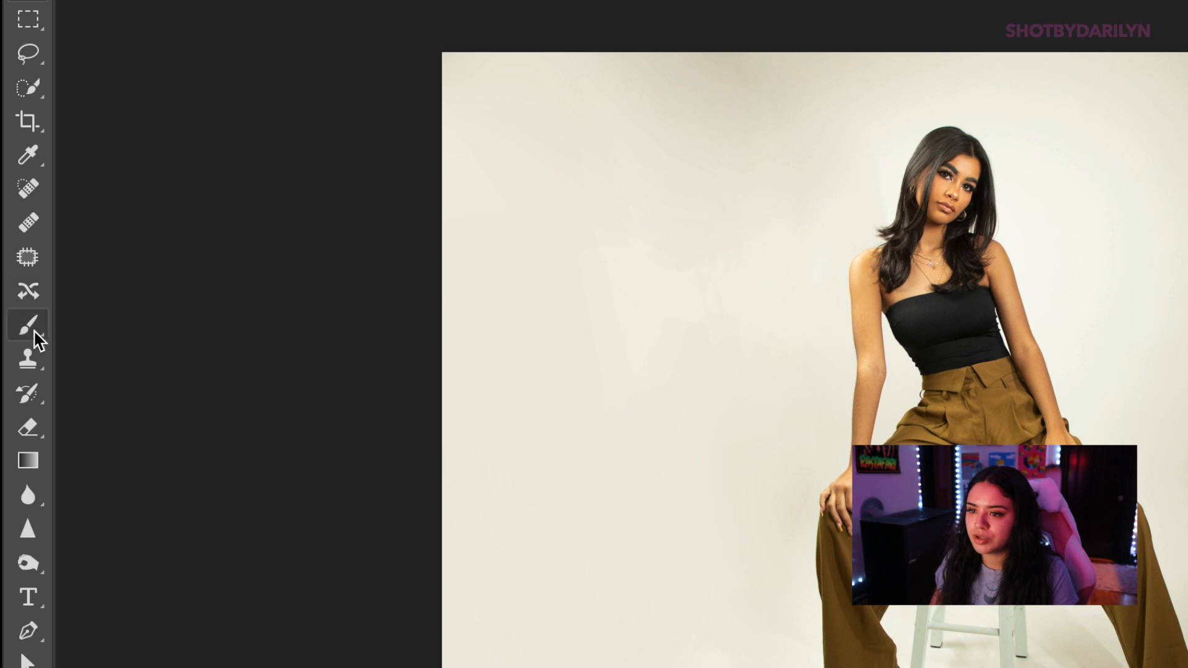
Step: Brush the backdrop colour over the stool fragments in the selected right side of the photo, and deselect
left_click(16, 285)
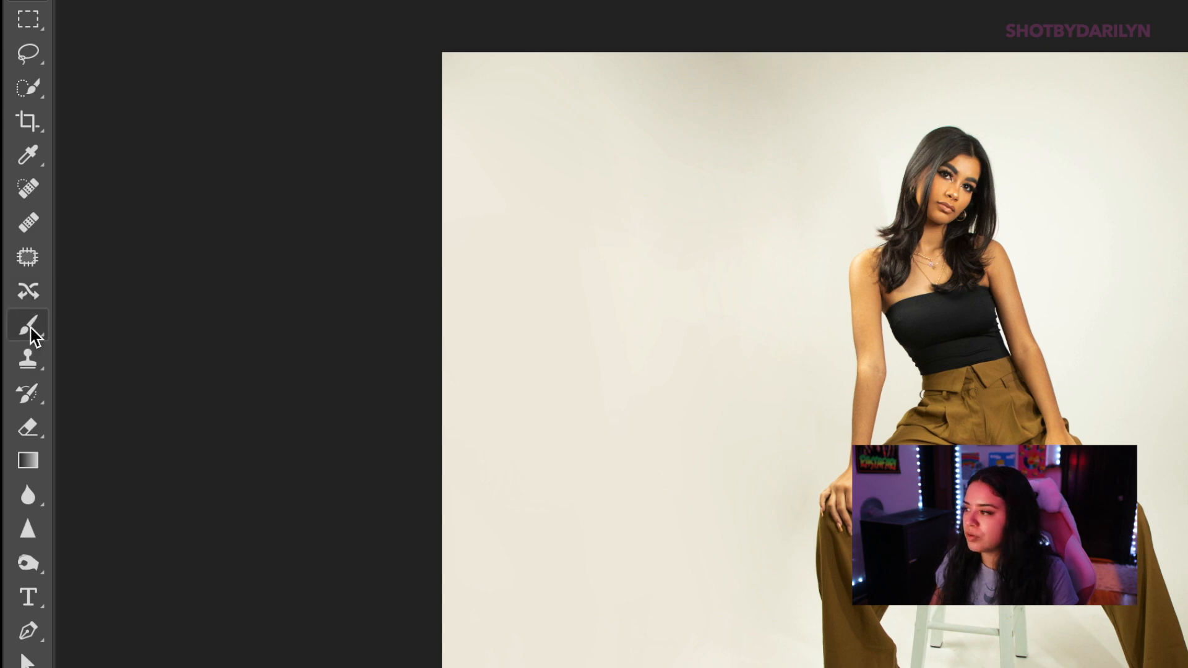
right_click(31, 331)
left_click(137, 324)
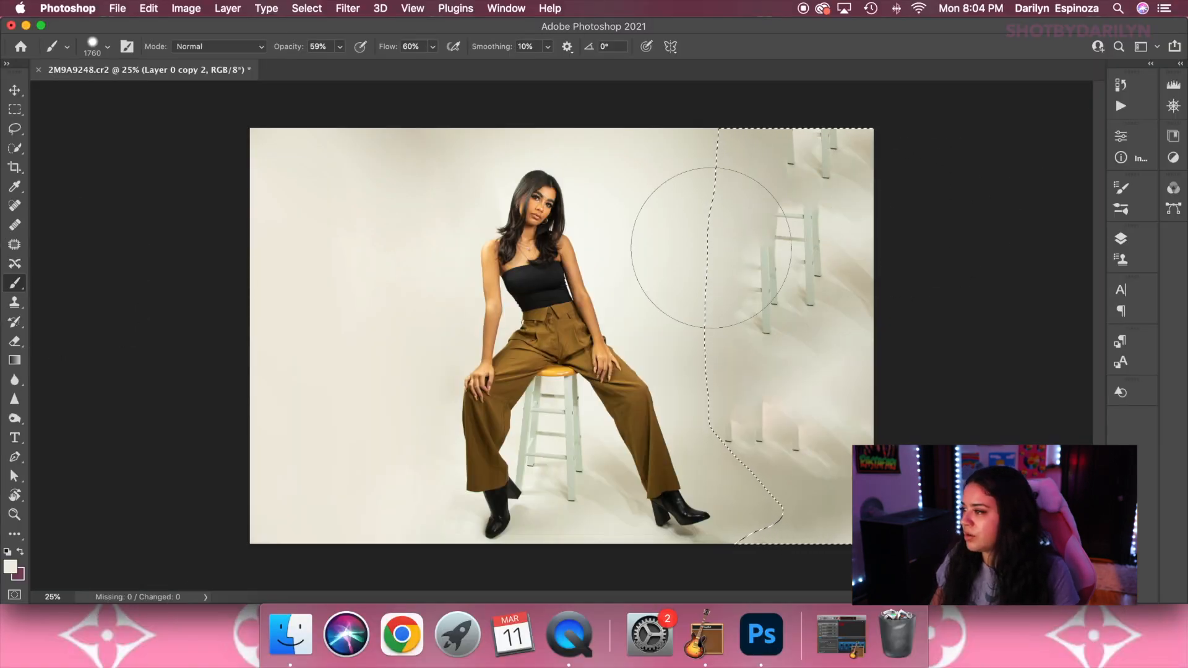
mouse_move(696, 238)
left_mouse_down()
mouse_move(769, 297)
mouse_move(774, 139)
mouse_move(805, 140)
mouse_move(799, 190)
mouse_move(782, 154)
mouse_move(820, 156)
mouse_move(831, 136)
mouse_move(793, 135)
mouse_move(834, 181)
mouse_move(875, 396)
mouse_move(782, 462)
mouse_move(826, 502)
mouse_move(802, 407)
mouse_move(794, 435)
left_mouse_up()
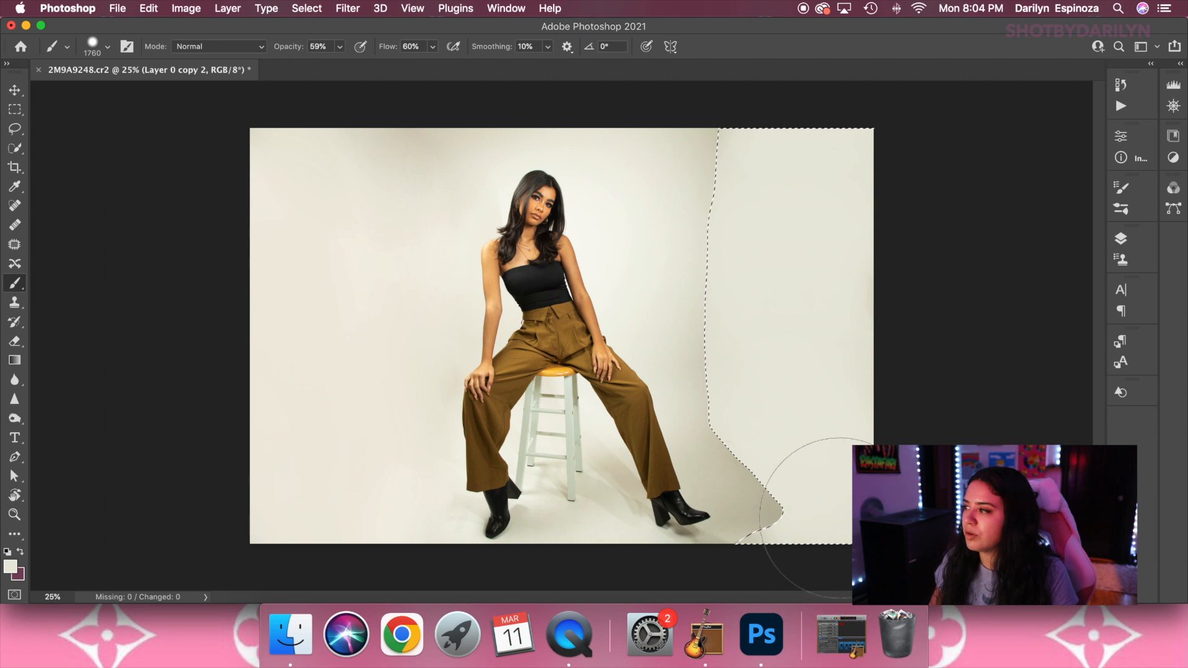
left_click(307, 8)
left_click(347, 40)
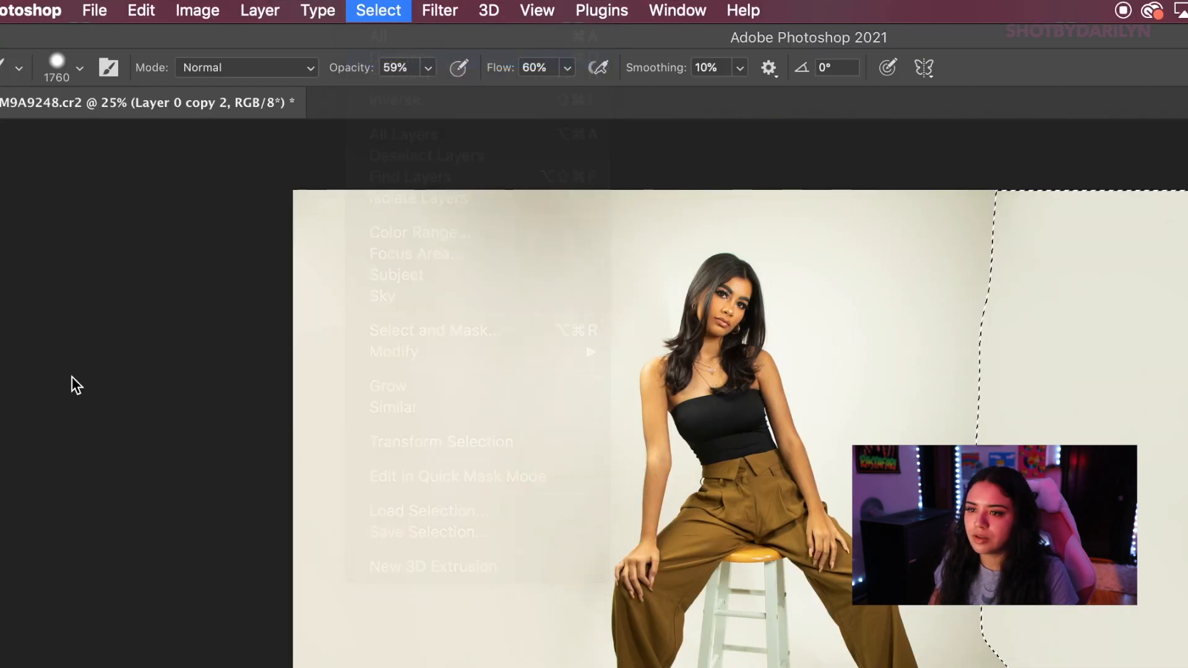
Step: Patch the curved seam and remaining shadow in the backdrop to the right of the model
left_click(28, 299)
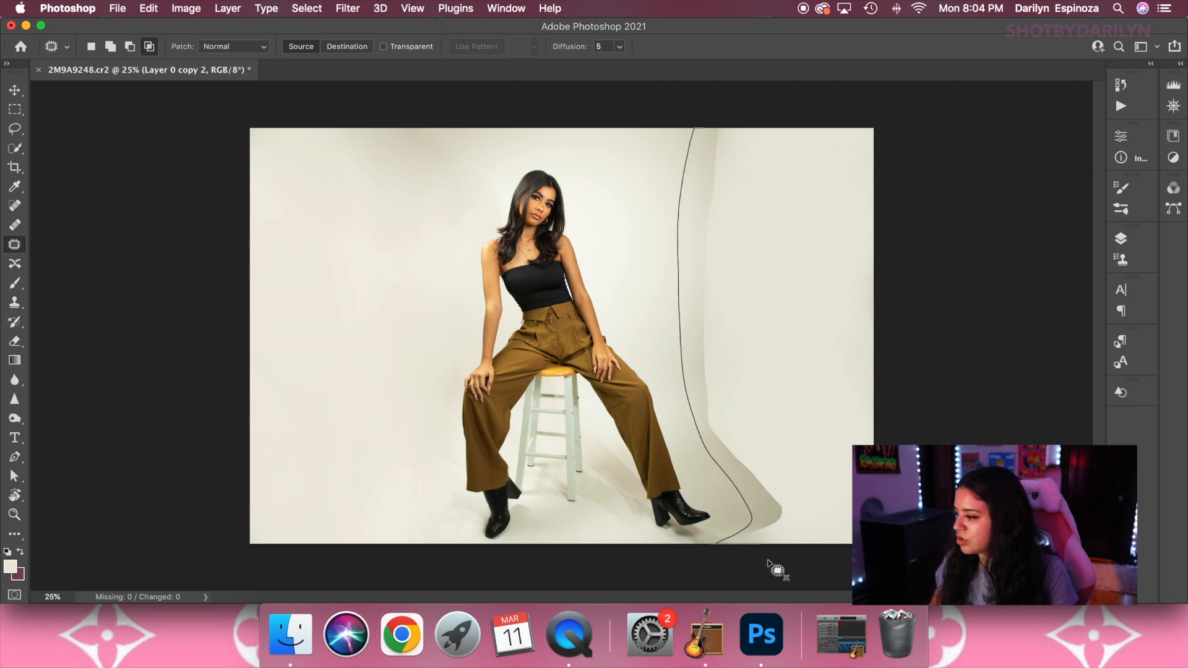
mouse_move(816, 507)
left_mouse_down()
mouse_move(747, 121)
mouse_move(724, 121)
left_mouse_up()
mouse_move(737, 330)
left_mouse_down()
mouse_move(779, 327)
mouse_move(791, 339)
mouse_move(777, 373)
mouse_move(792, 372)
left_mouse_up()
left_click(821, 351)
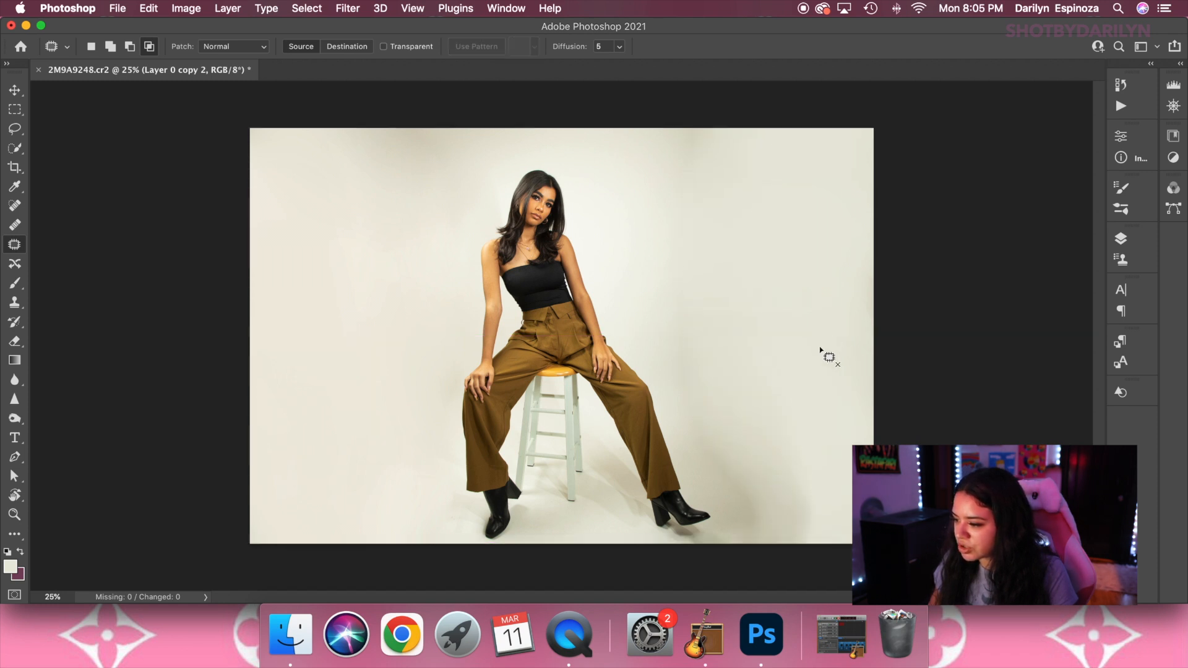
left_click_drag(814, 467, 813, 458)
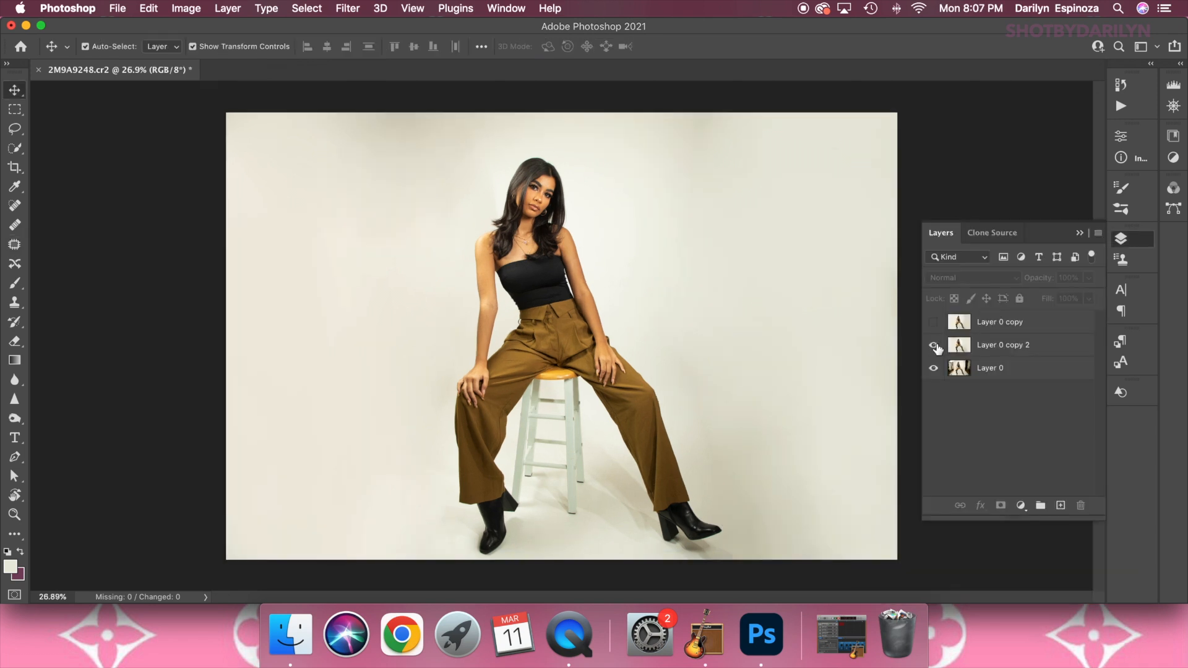
Step: Hide and show Layer 0 copy 2 to compare the cleaned backdrop with the original photo
left_click(933, 345)
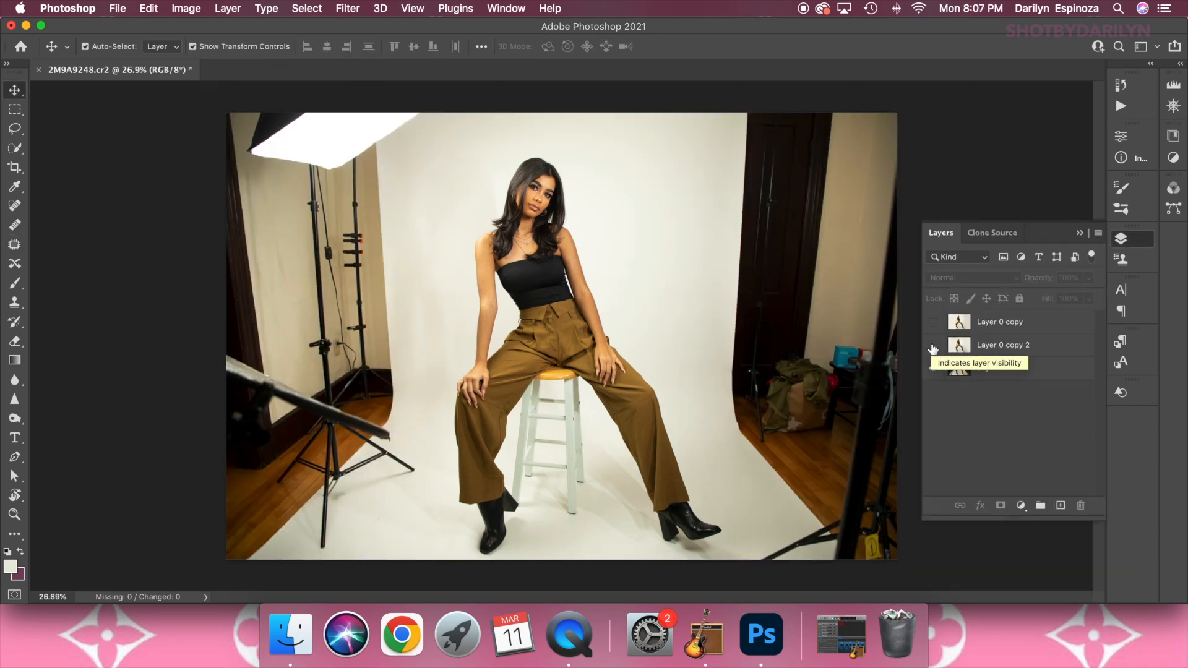
left_click(933, 347)
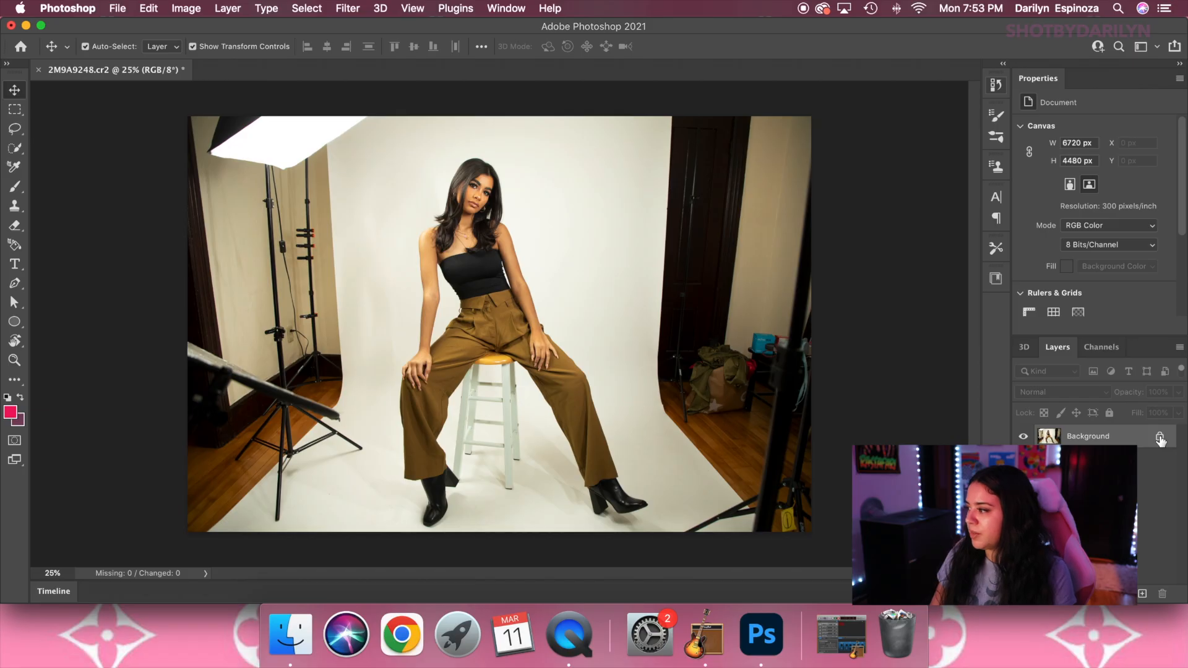
Step: Unlock the Background layer of the original photo and duplicate it
left_click(1160, 437)
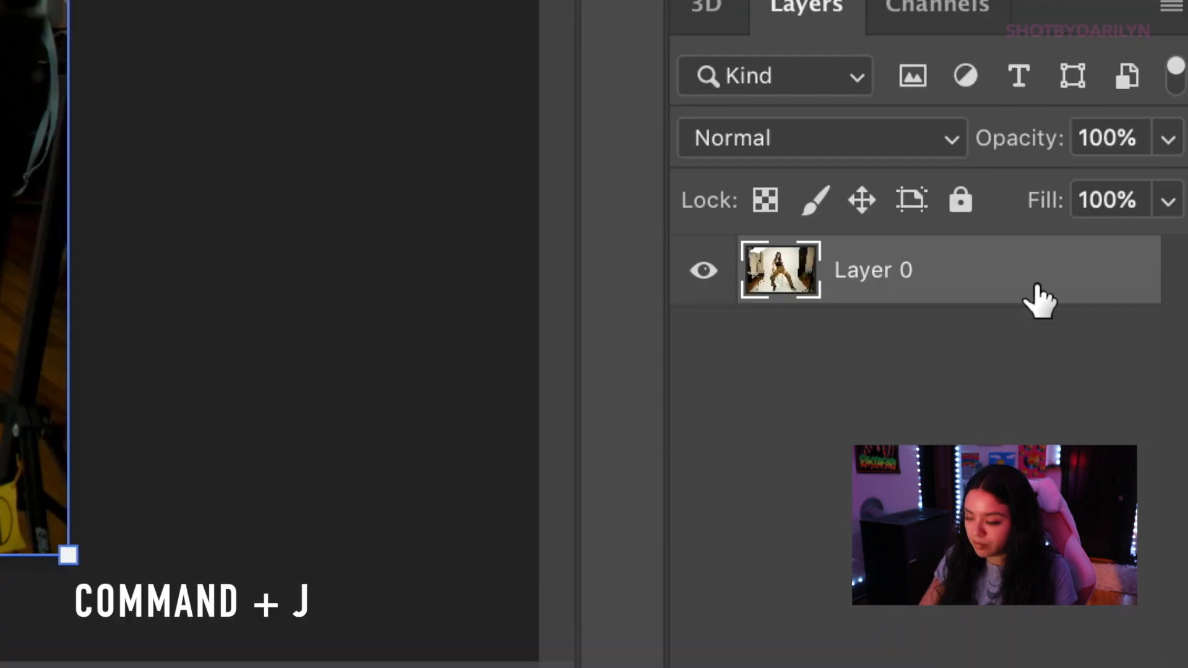
key("super+j")
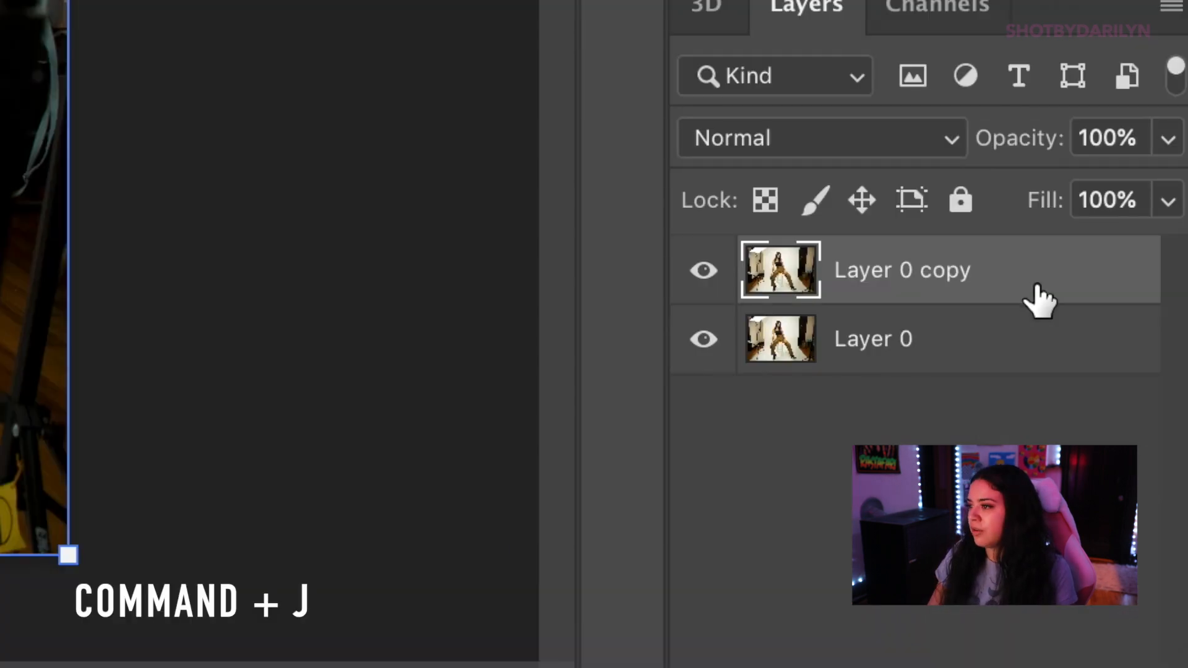
Step: Marquee-select a full-height strip about 2060 px wide along the photo's left edge and fill it with Content-Aware contents
right_click(39, 250)
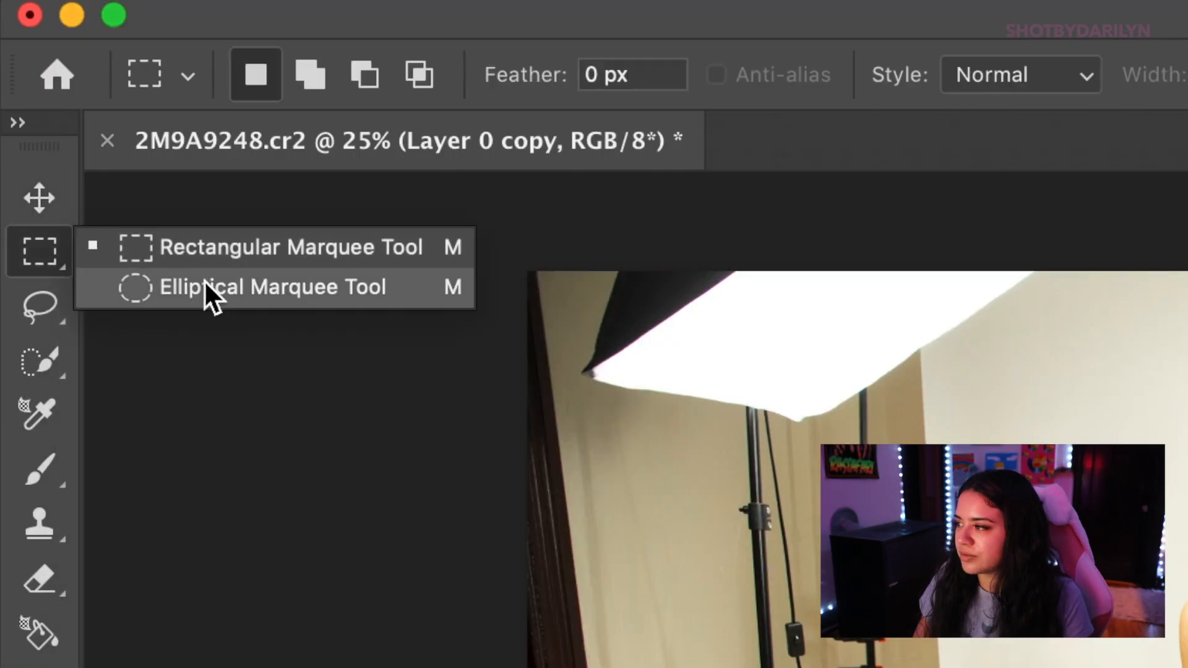
left_click(217, 247)
left_click_drag(188, 116, 378, 532)
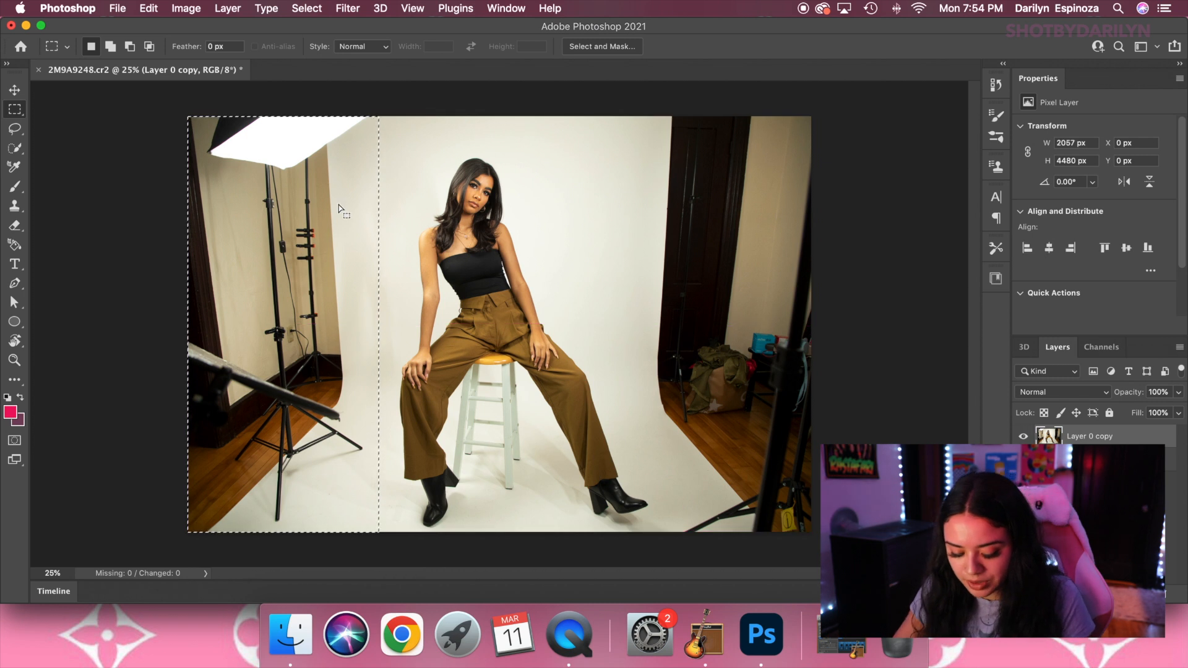
key("shift+BackSpace")
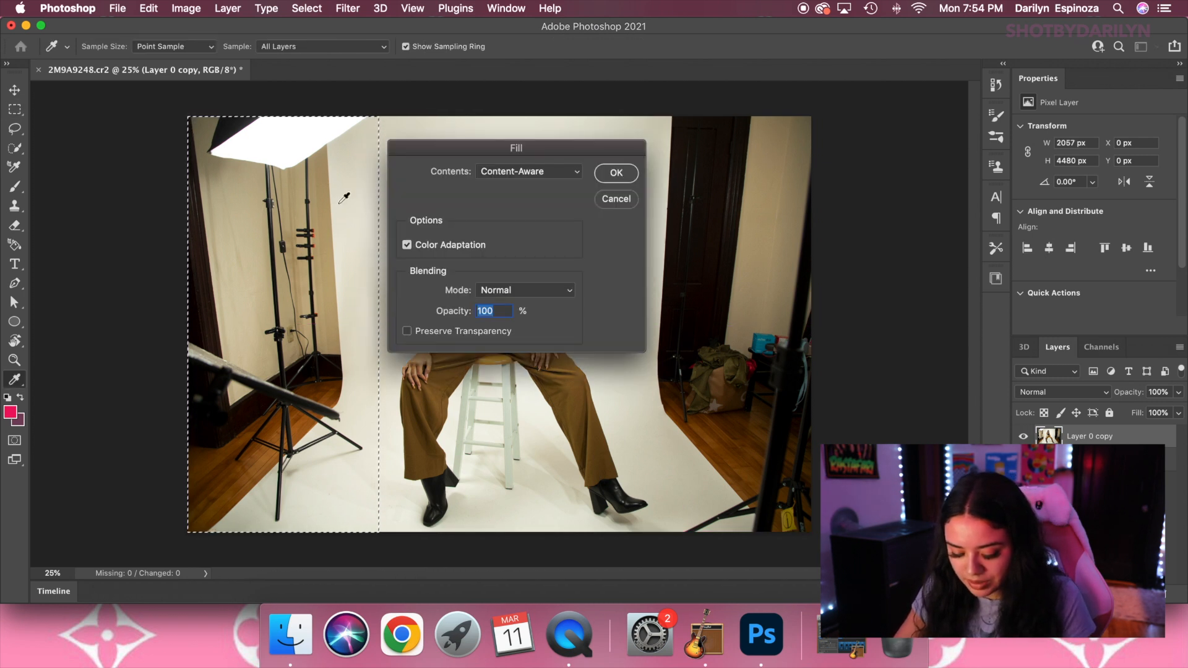
left_click(531, 172)
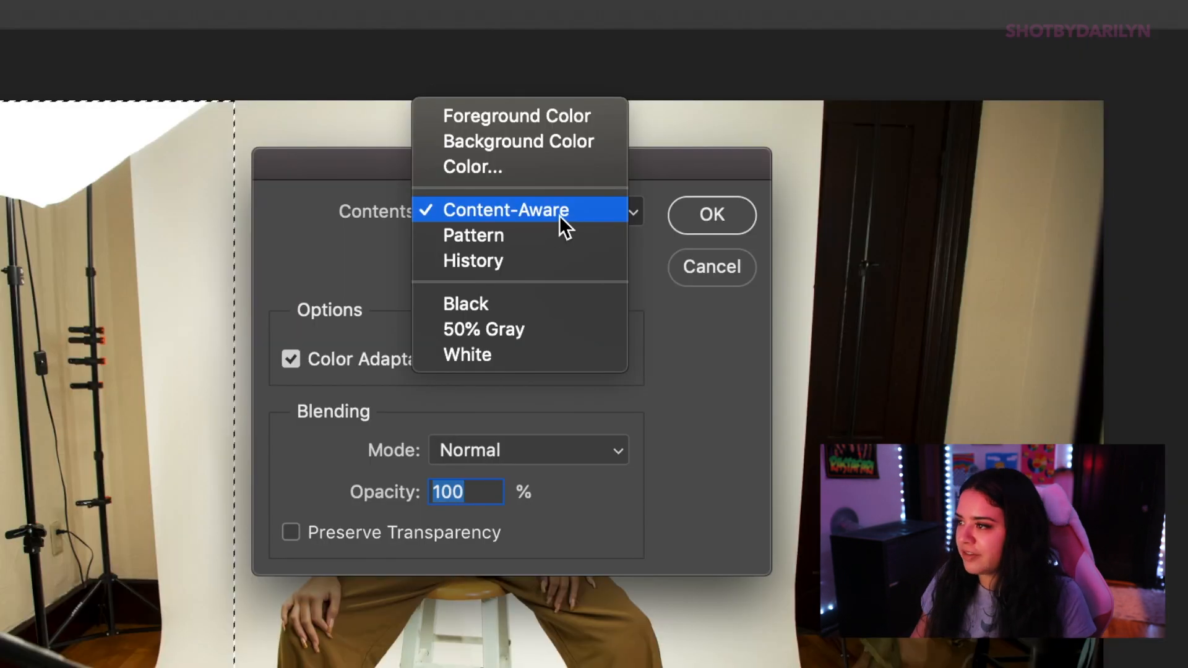
left_click(561, 214)
left_click(712, 216)
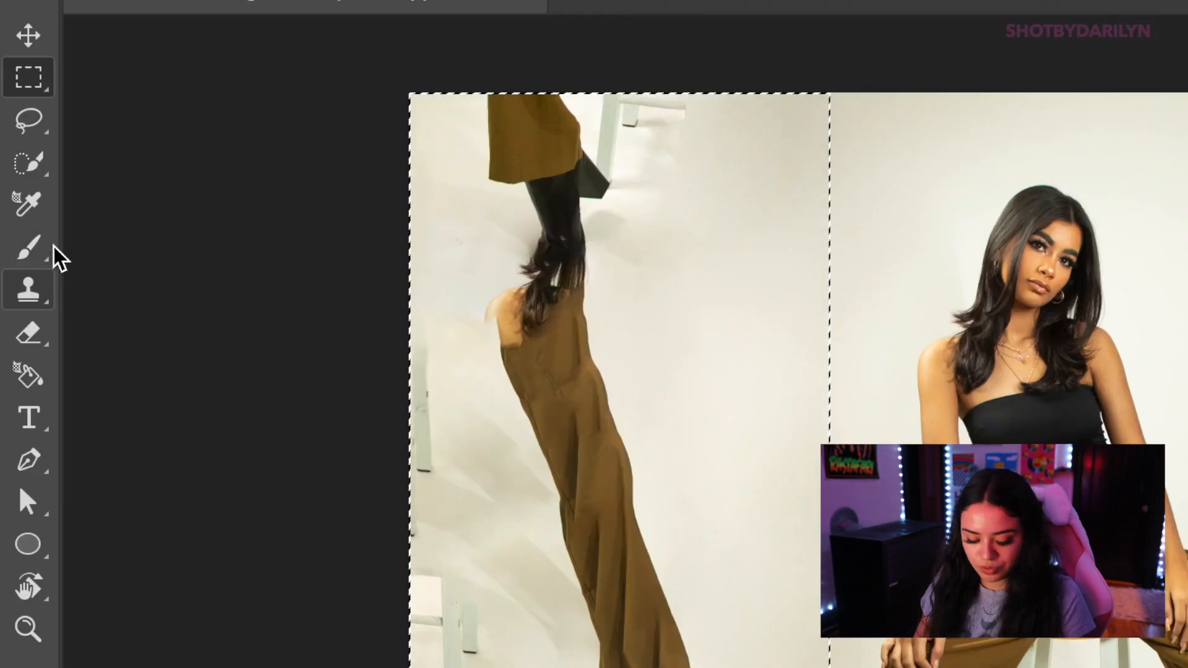
Step: Paint over the content-aware leftovers in the photo's left strip with sampled backdrop colour using a 1760 px brush, and deselect the strip
left_click(53, 246)
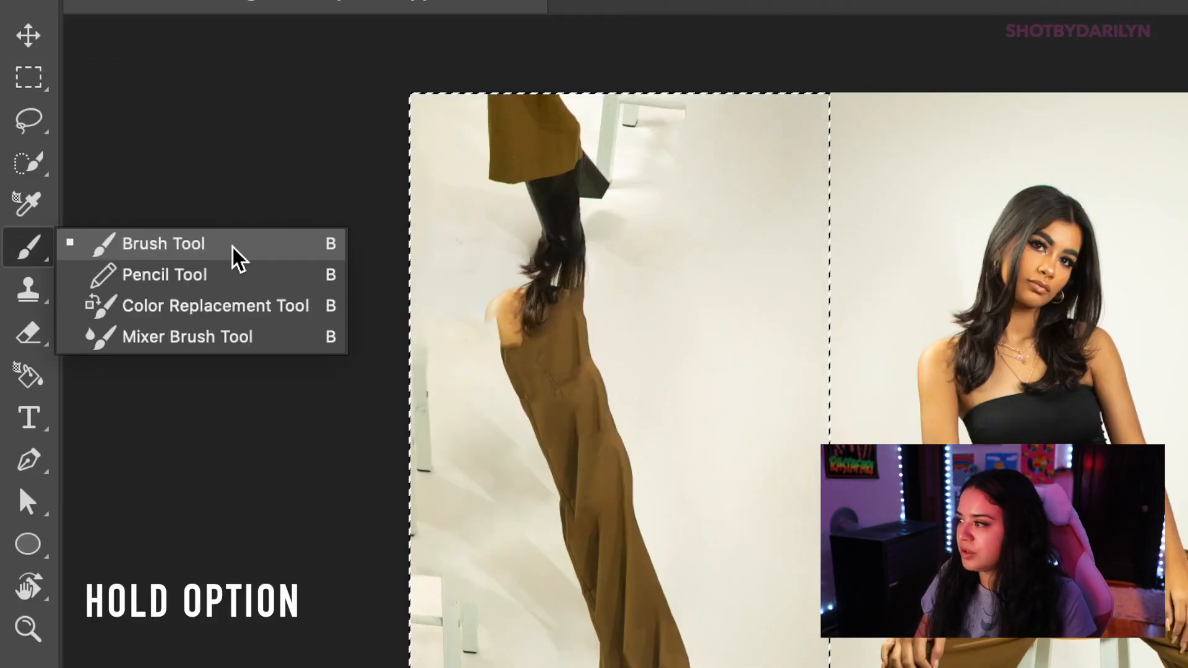
left_click(229, 251)
mouse_move(587, 182)
left_mouse_down()
mouse_move(644, 176)
mouse_move(609, 577)
mouse_move(587, 26)
left_mouse_up()
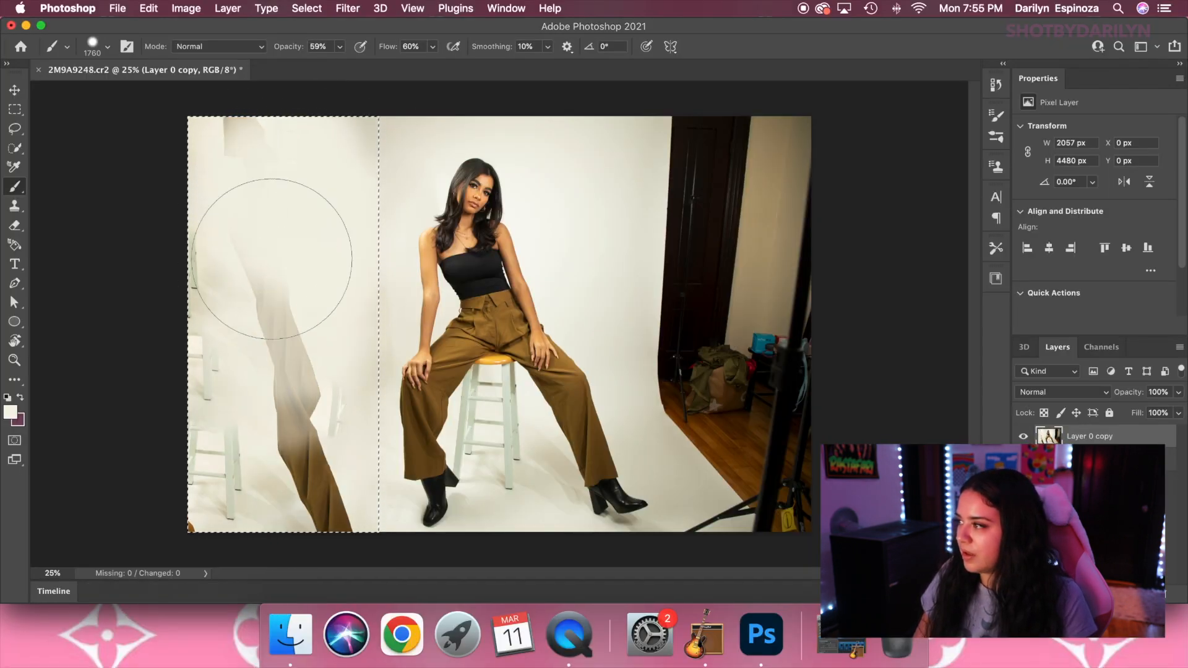
mouse_move(269, 87)
left_mouse_down()
mouse_move(271, 358)
mouse_move(233, 490)
mouse_move(297, 464)
mouse_move(206, 506)
left_mouse_up()
key("v")
left_click(307, 8)
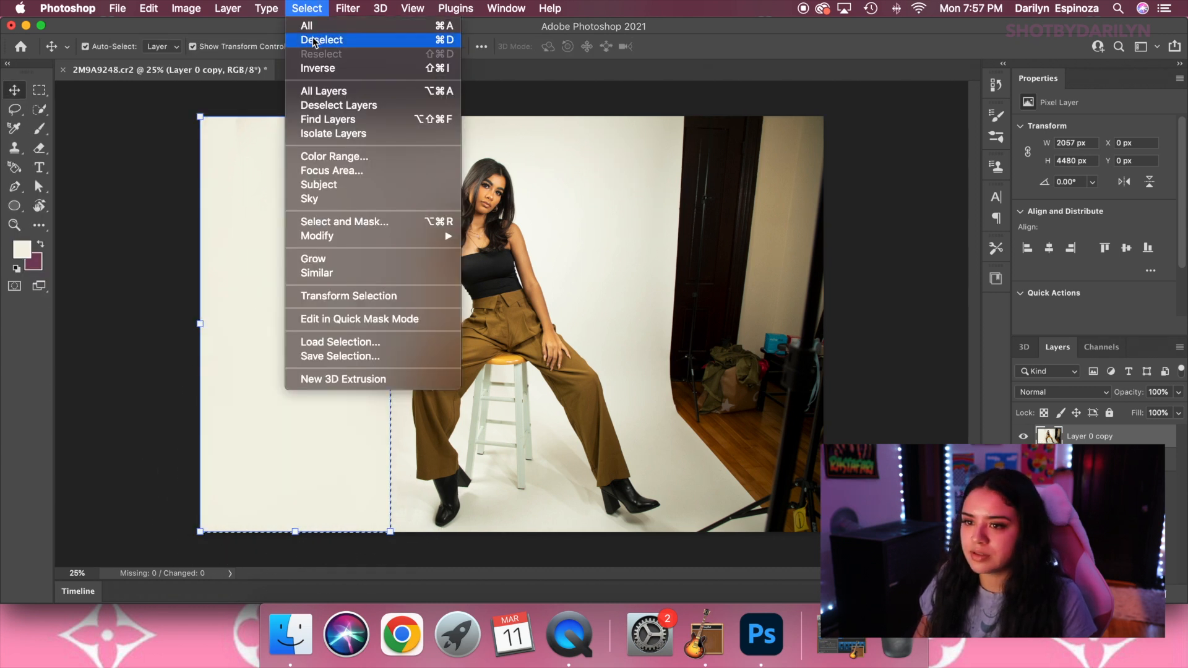
left_click(314, 40)
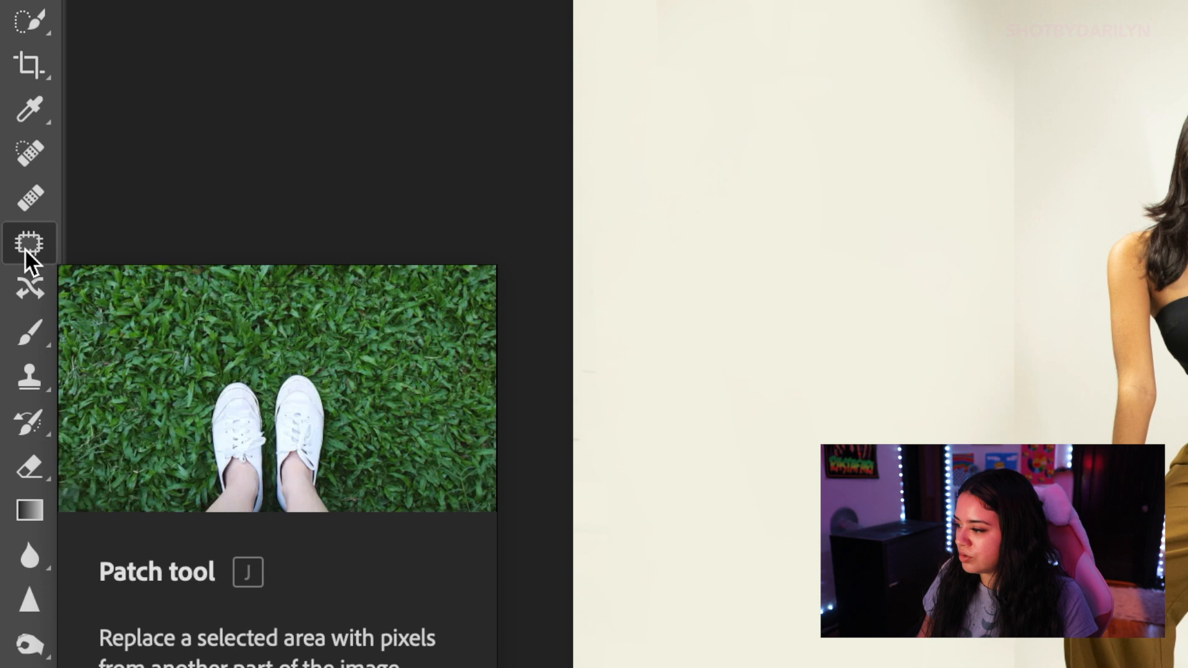
Step: Patch the shadow and vertical seam between the painted left strip and the backdrop beside the model
left_click(26, 247)
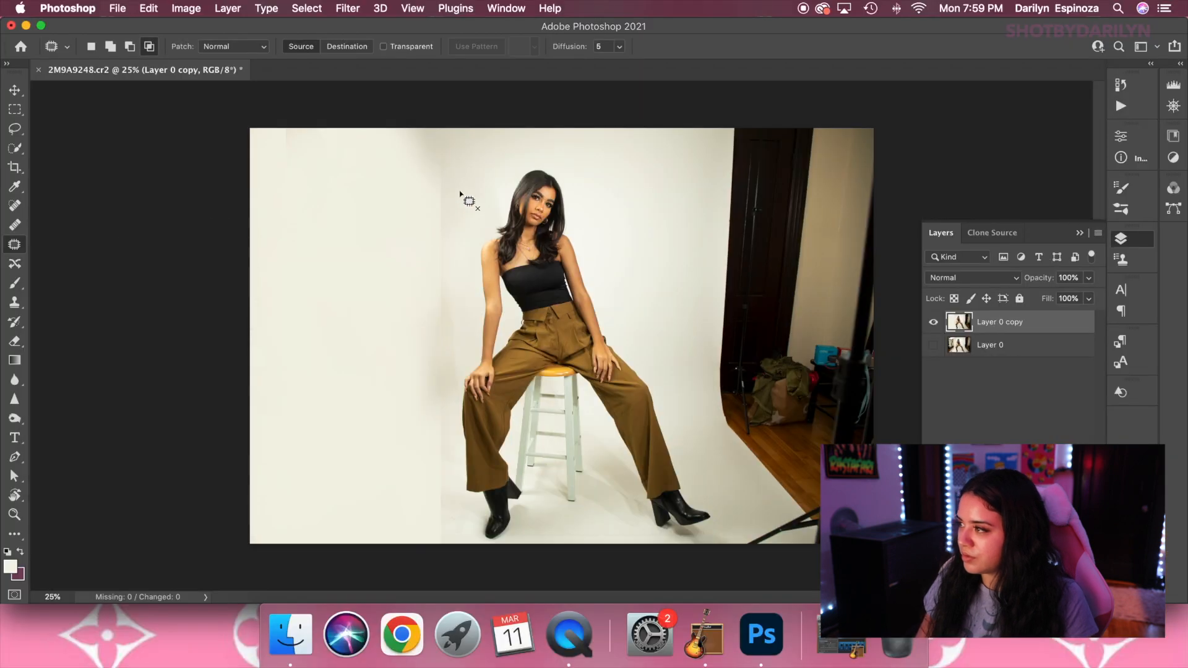
mouse_move(464, 177)
left_mouse_down()
mouse_move(463, 145)
mouse_move(425, 136)
left_mouse_up()
left_click_drag(319, 149, 309, 460)
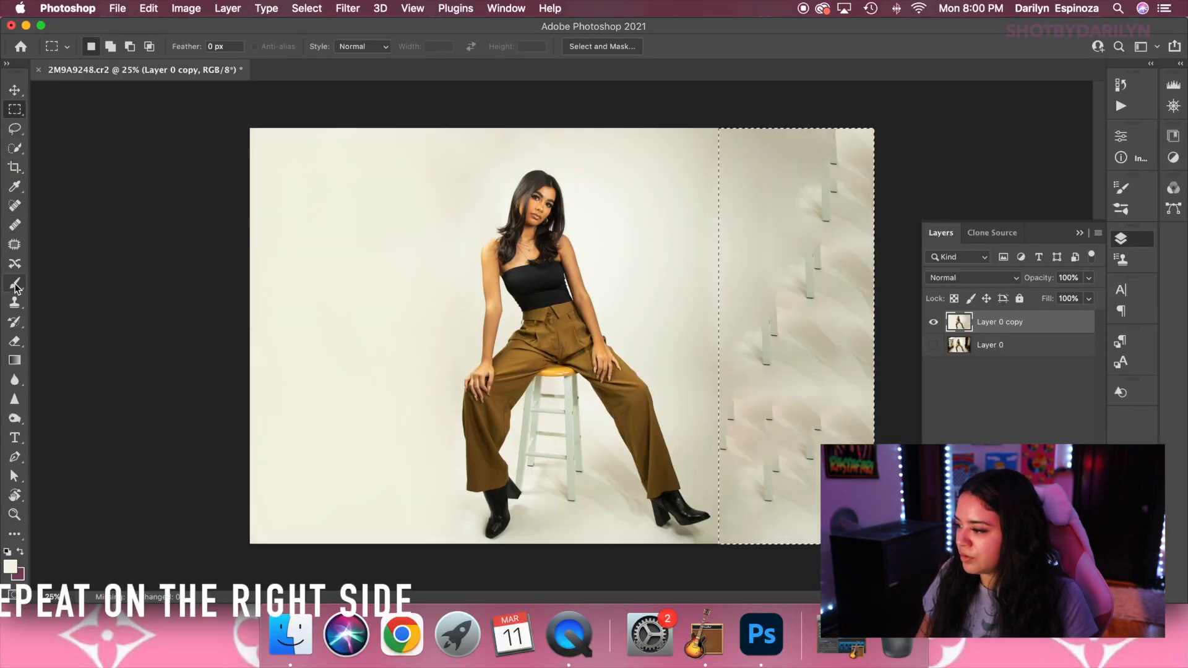
Step: Paint over the stool fragments in the photo's right strip with colour sampled from the neighbouring backdrop, and deselect the strip
left_click(15, 284)
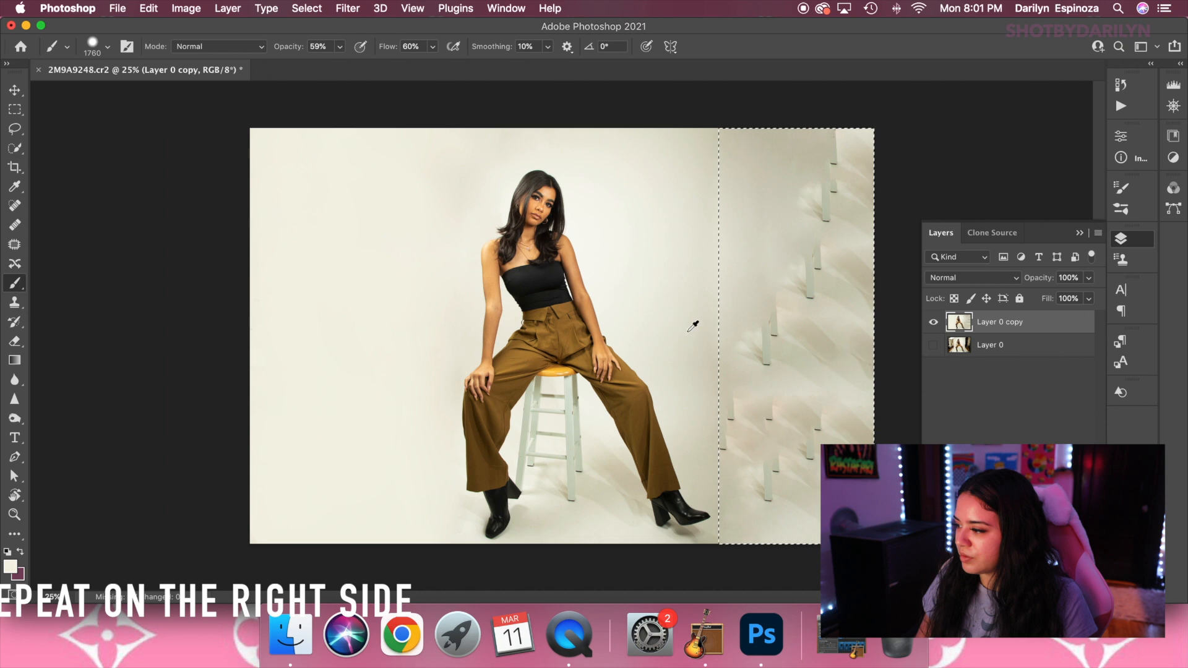
left_click_drag(809, 146, 806, 501)
left_click(307, 9)
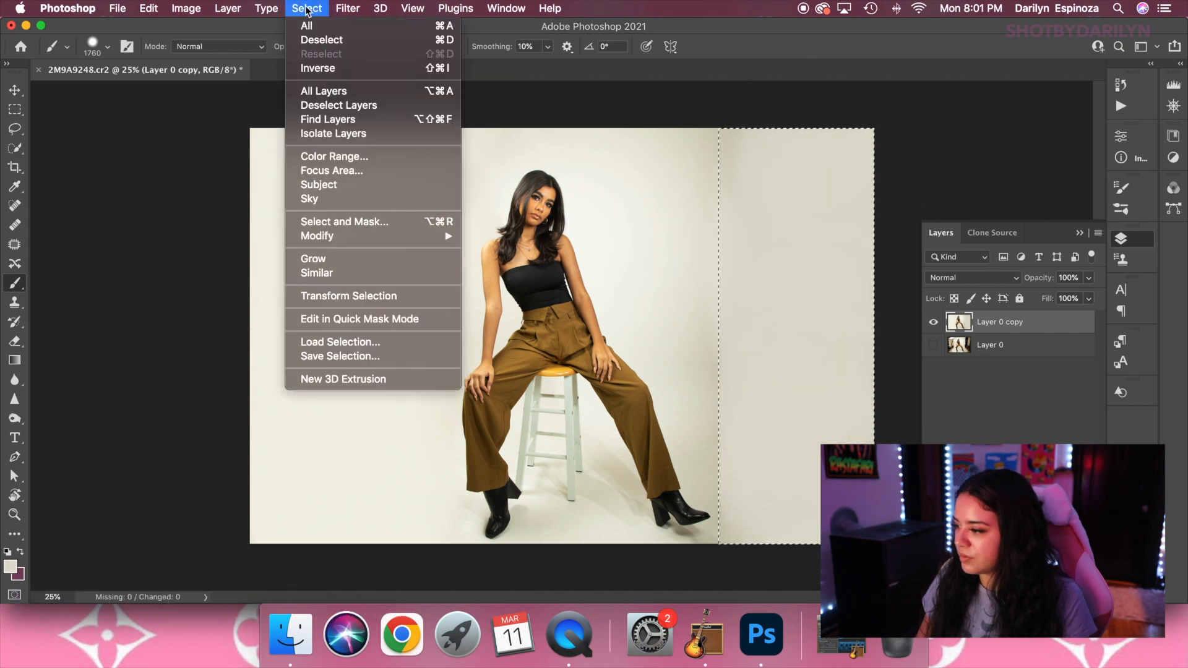
left_click(324, 39)
Step: Patch the seam between the right strip and the backdrop, and toggle Layer 0 copy to compare with the original photo
left_click(15, 245)
mouse_move(745, 178)
left_mouse_down()
mouse_move(713, 499)
mouse_move(744, 179)
left_mouse_up()
left_click_drag(721, 254, 761, 255)
left_click(761, 256)
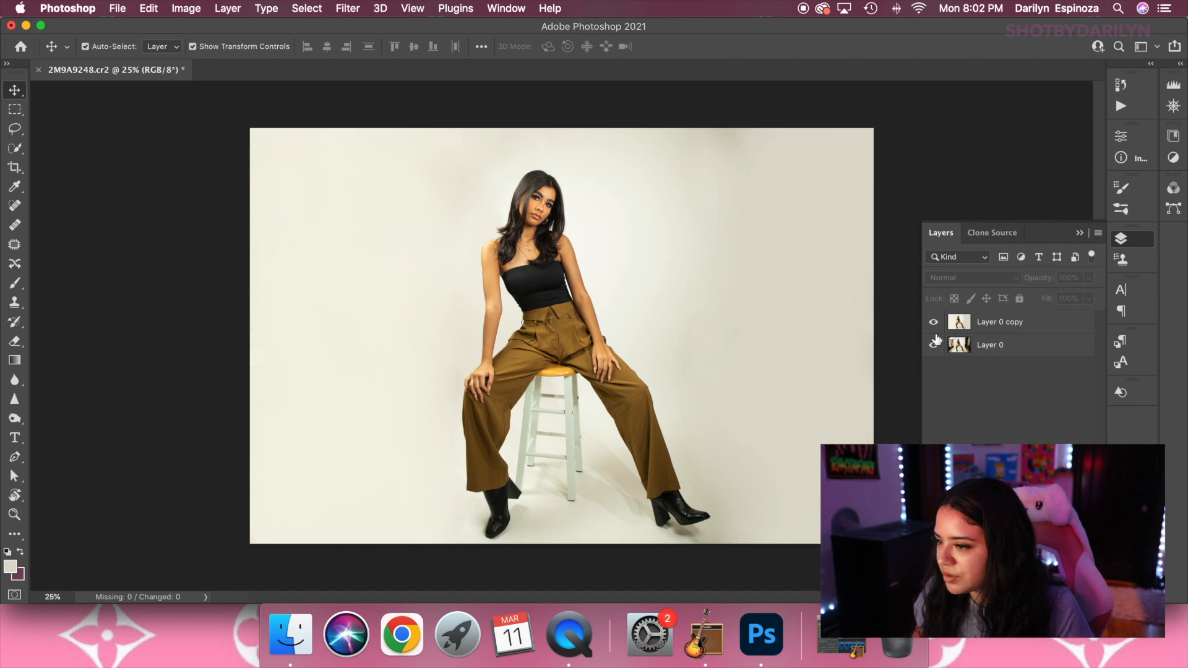
left_click(934, 322)
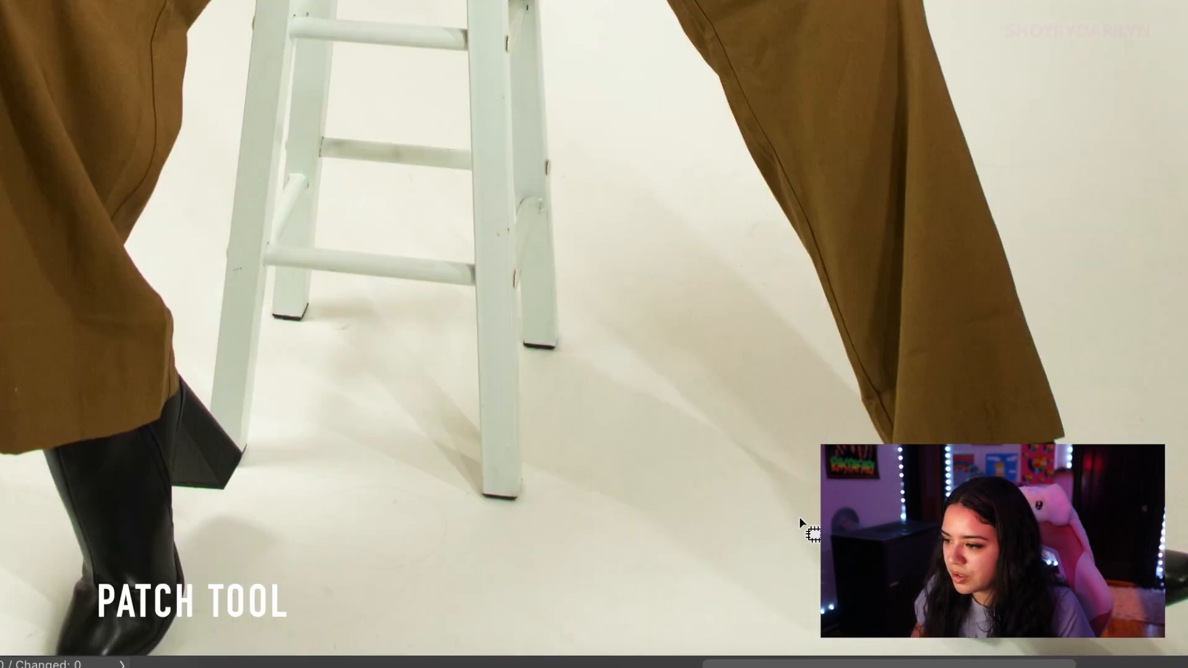
Step: Patch the marks and faint outlines on the floor beside the model's left-hand boot and below the stool, and deselect
scroll(798, 517, "down", 5)
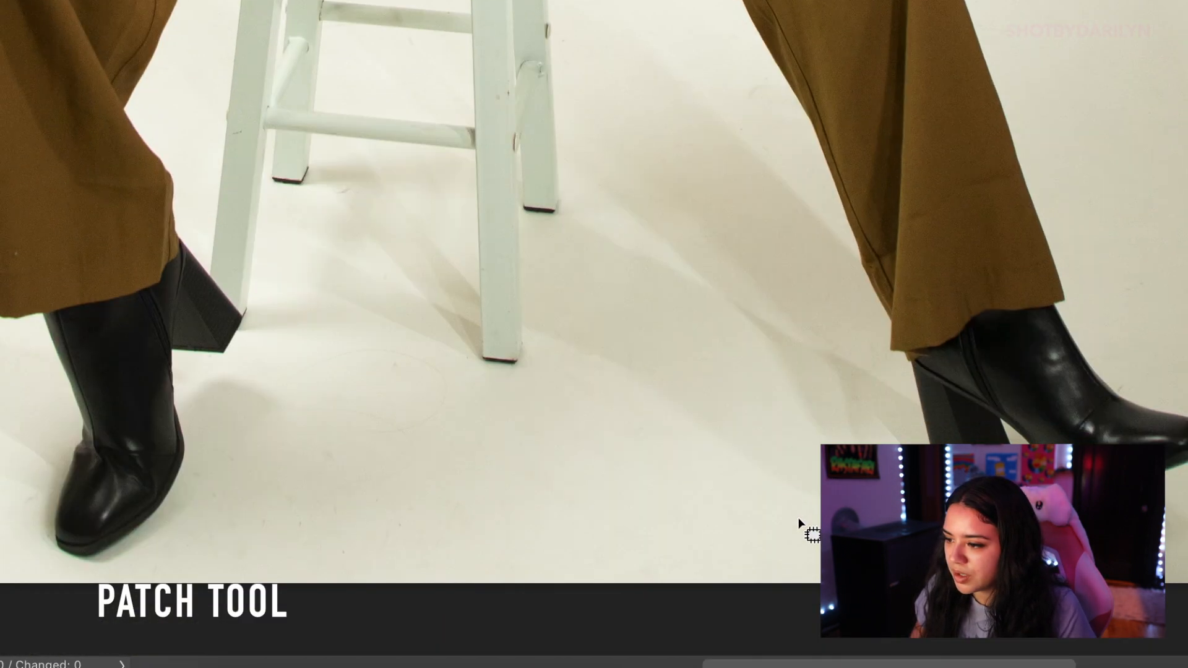
scroll(522, 427, "left", 8)
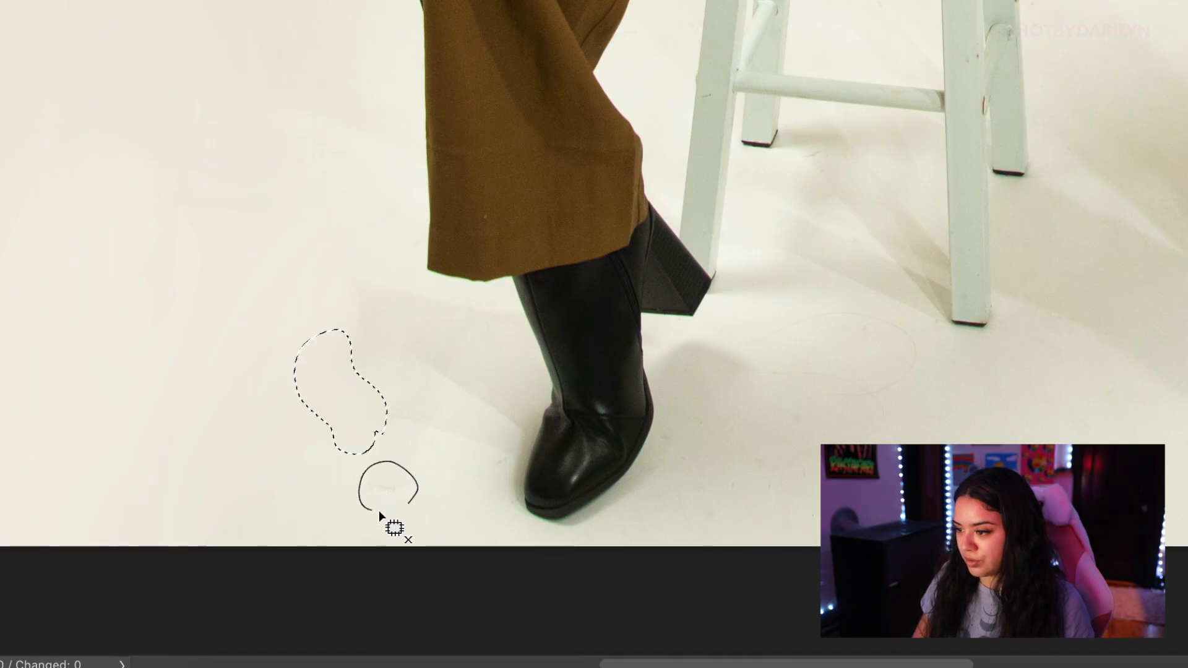
left_click_drag(378, 510, 379, 511)
left_click(897, 73)
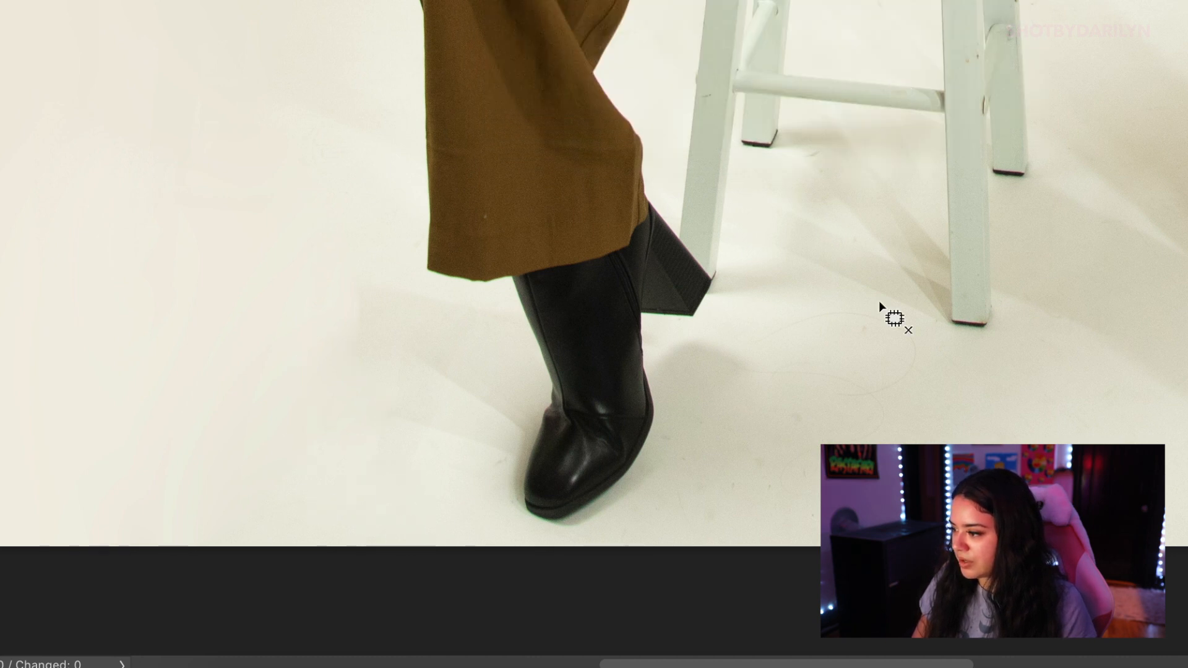
mouse_move(727, 344)
left_mouse_down()
mouse_move(725, 377)
mouse_move(795, 398)
left_mouse_up()
left_click_drag(807, 469, 915, 417)
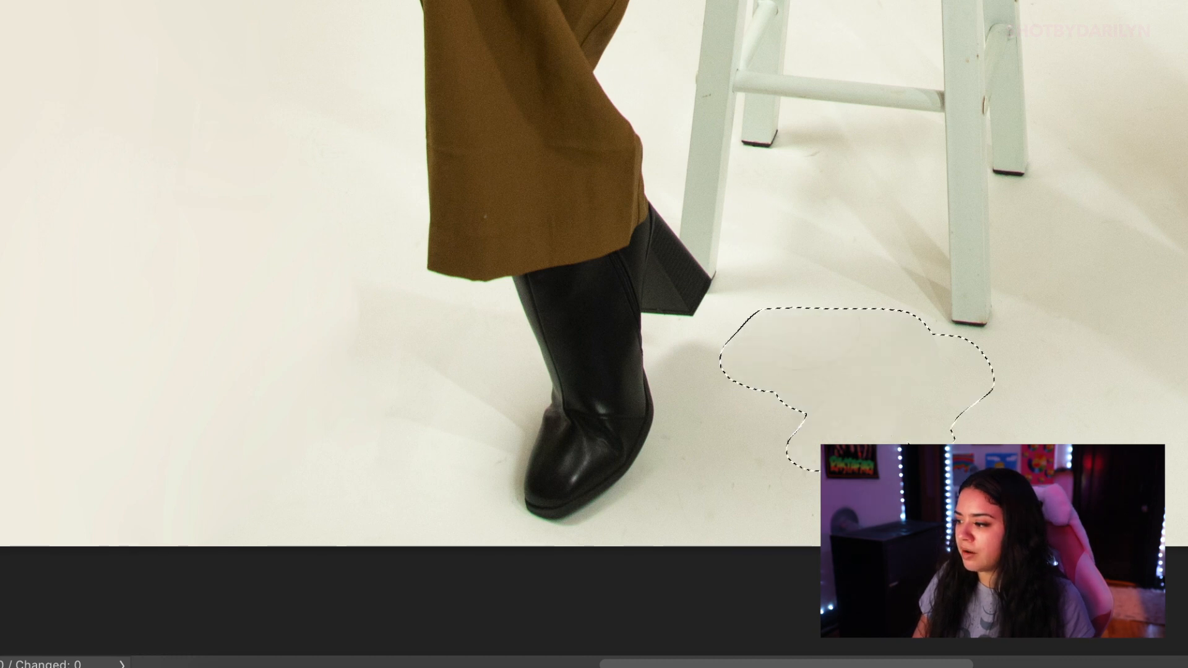
key("ctrl+d")
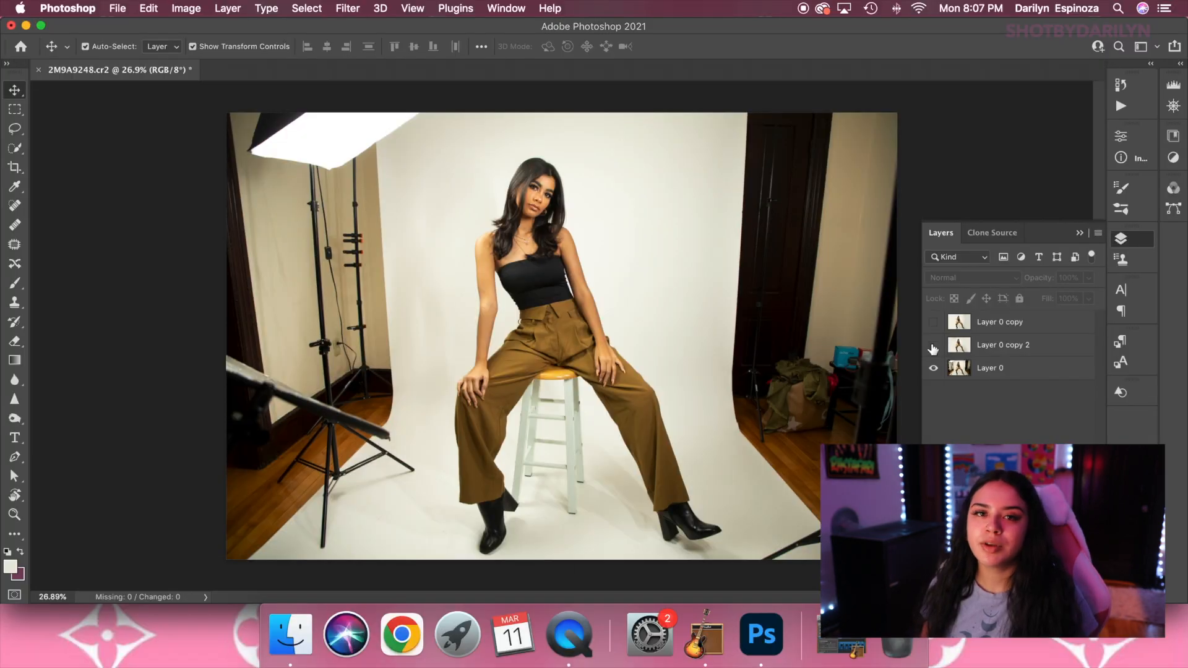
Step: Toggle the visibility of Layer 0 copy 2 and Layer 0 copy to compare the two cleaned backdrops
left_click(933, 347)
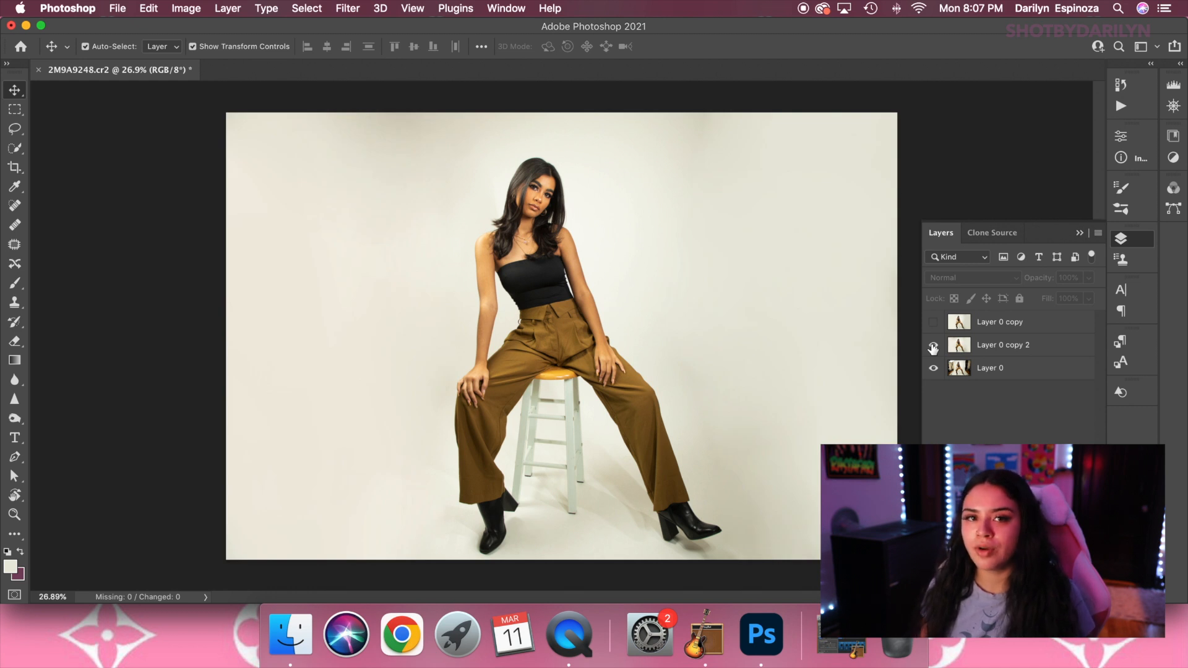
left_click(934, 323)
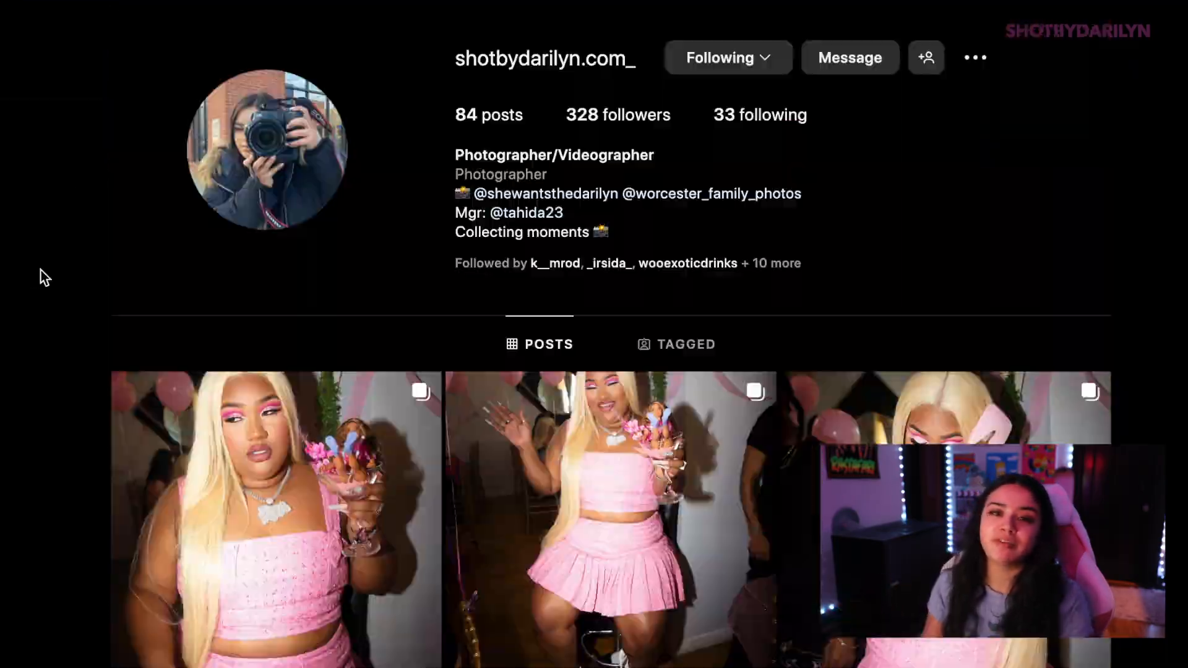
Step: Switch to Chrome, browse the photographer's Instagram posts, and open shotbydarilyn.com in a new tab
scroll(39, 272, "down", 5)
scroll(610, 334, "down", 10)
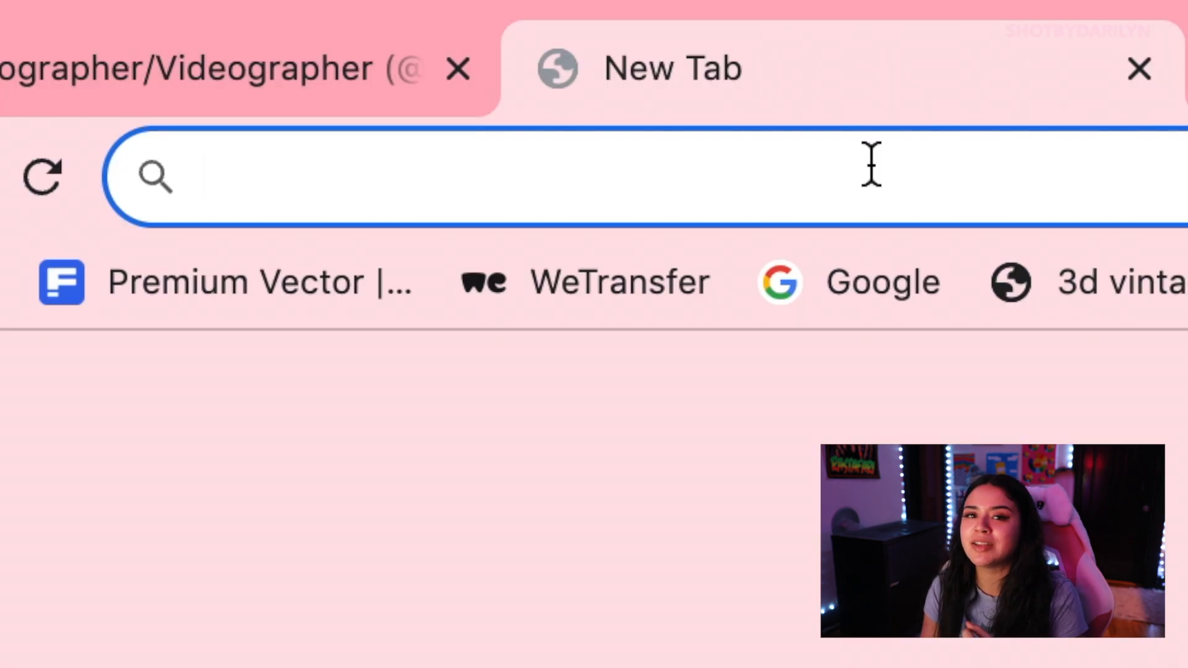
type("shotbydarilyn.com")
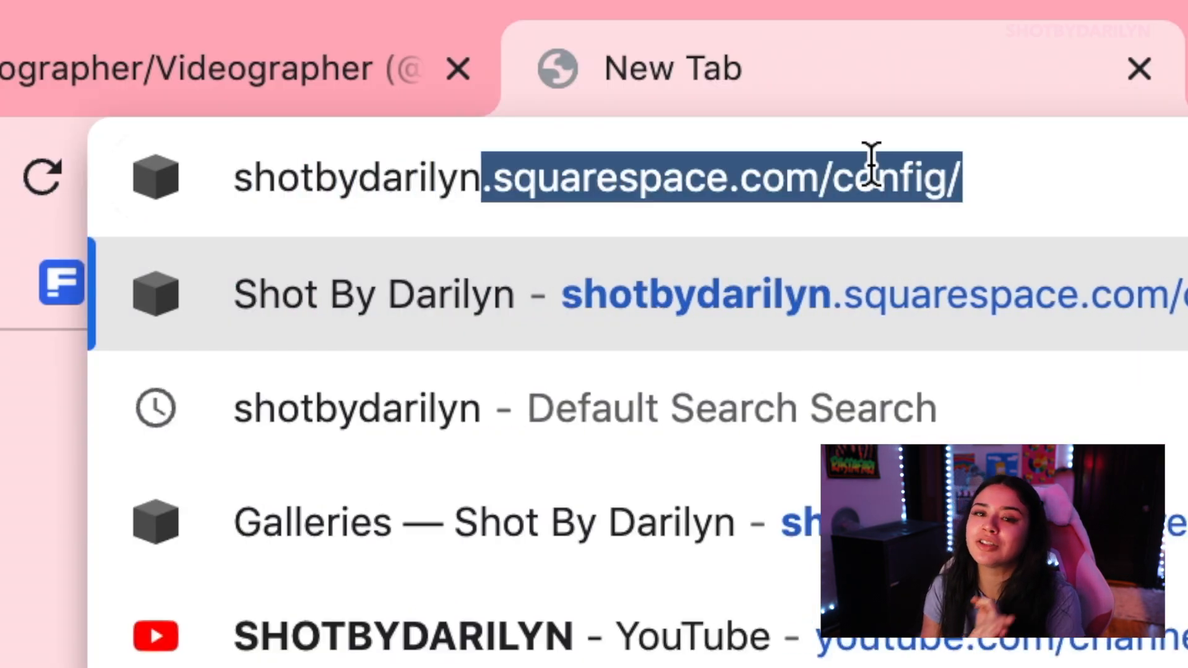
key("Return")
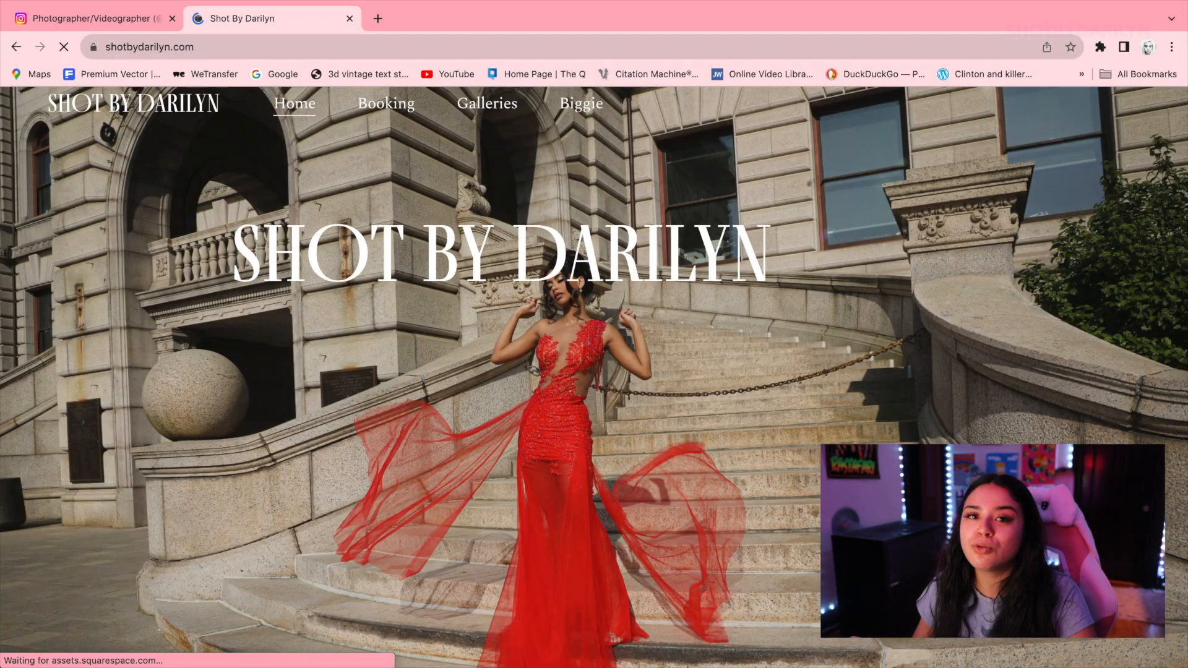